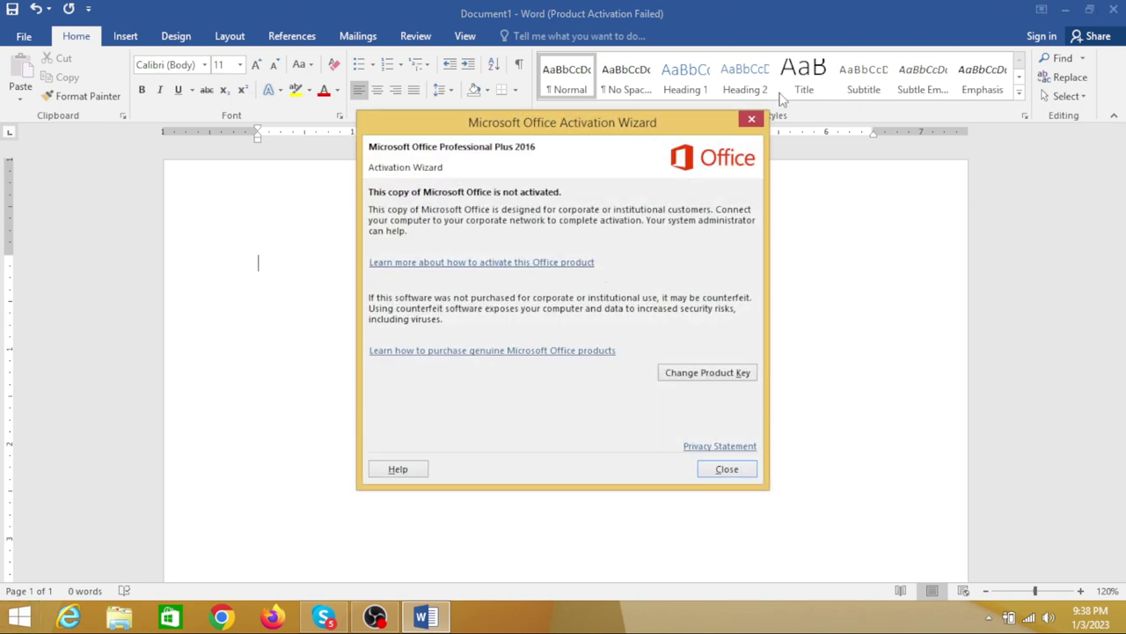
# Close the Microsoft Office Activation Wizard to reveal the blank Document1.
pyautogui.click(752, 118)
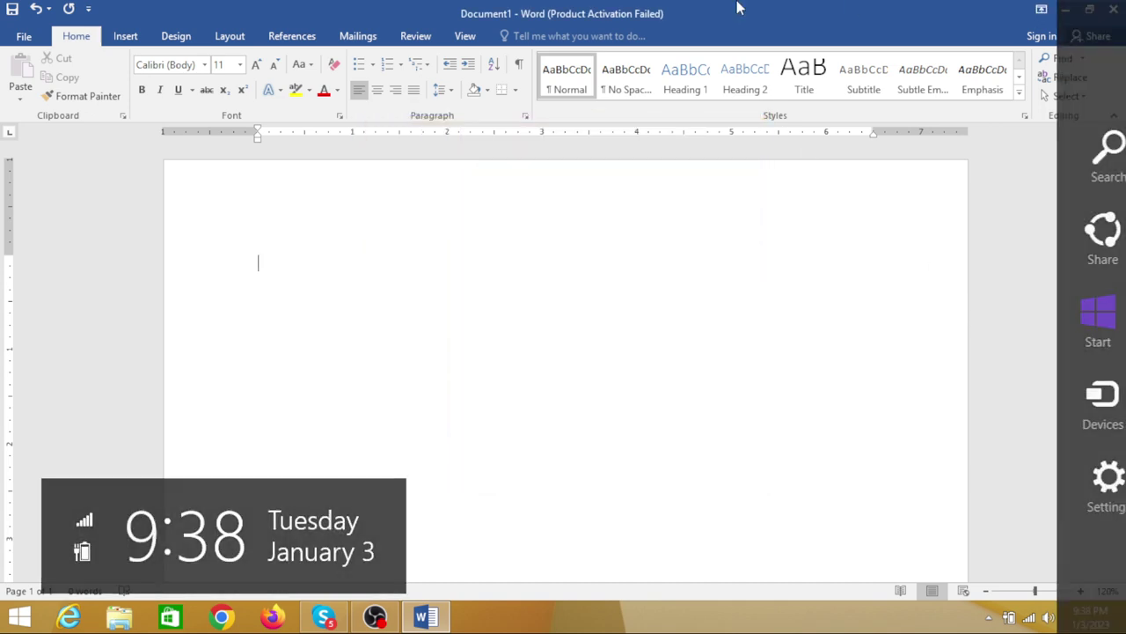
# Apply Narrow margins, keep Portrait orientation, and set the paper size to A4.
pyautogui.click(227, 39)
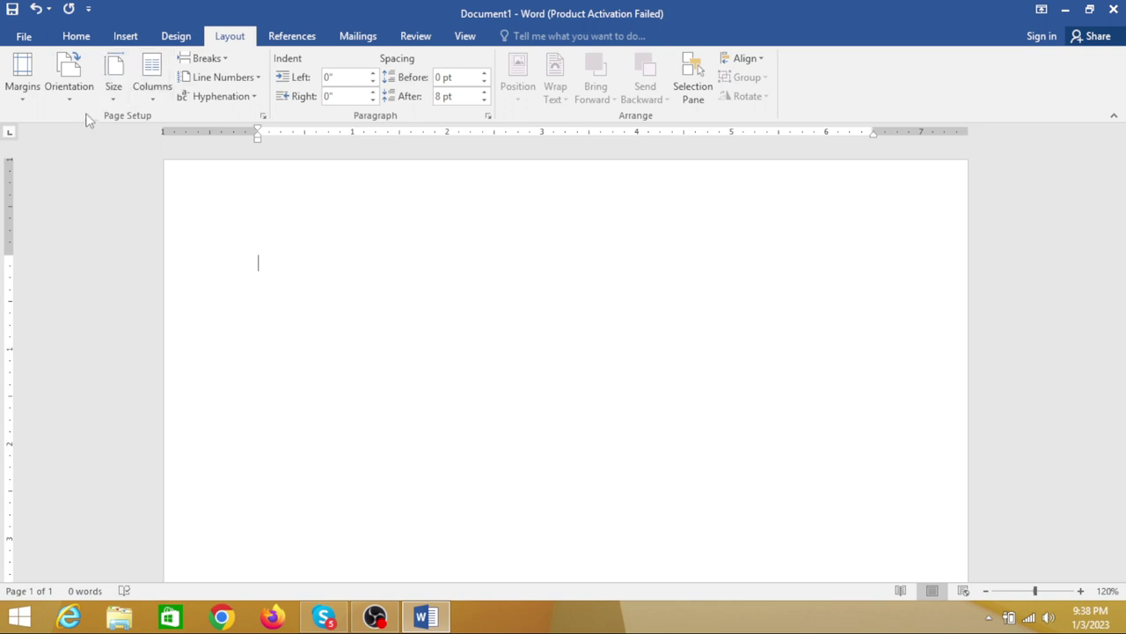
pyautogui.click(24, 88)
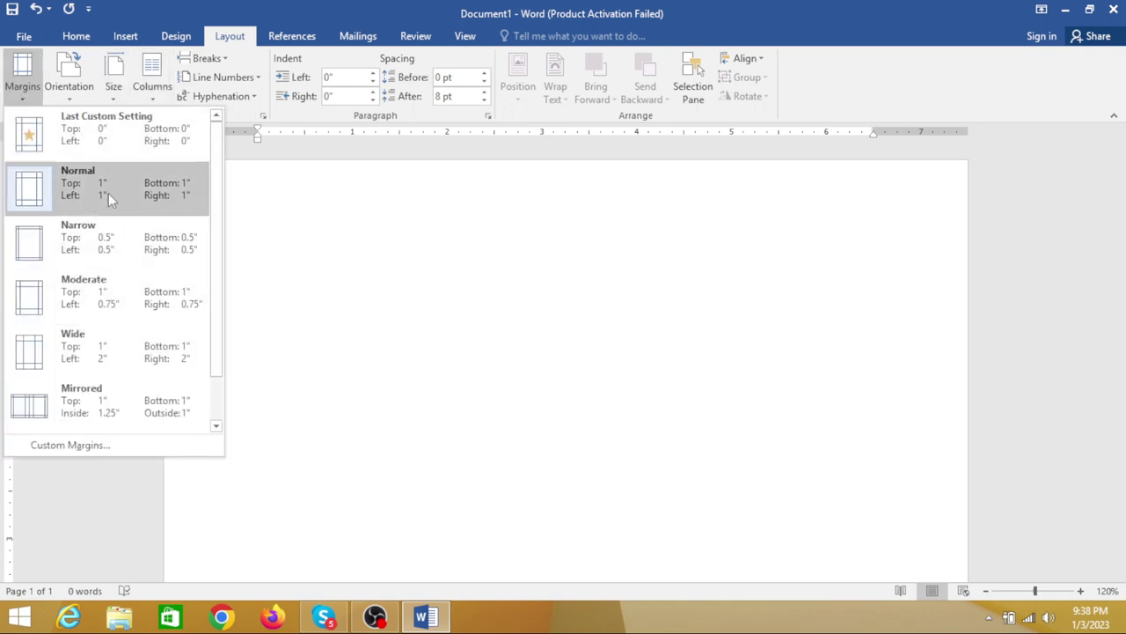
pyautogui.click(110, 236)
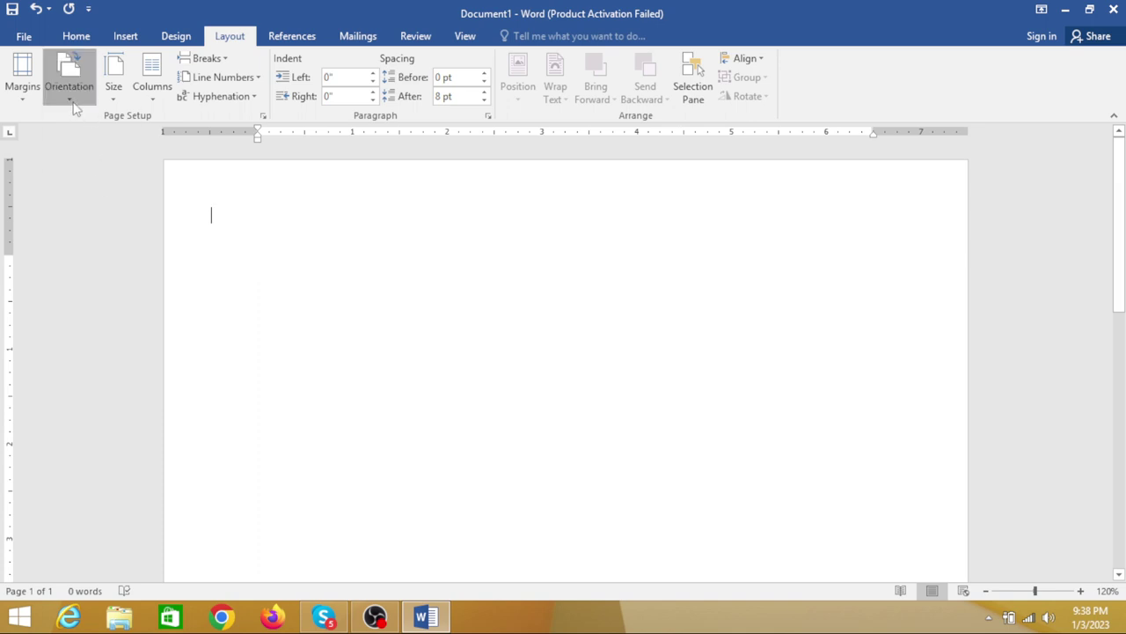
pyautogui.click(70, 84)
pyautogui.click(91, 132)
pyautogui.click(112, 88)
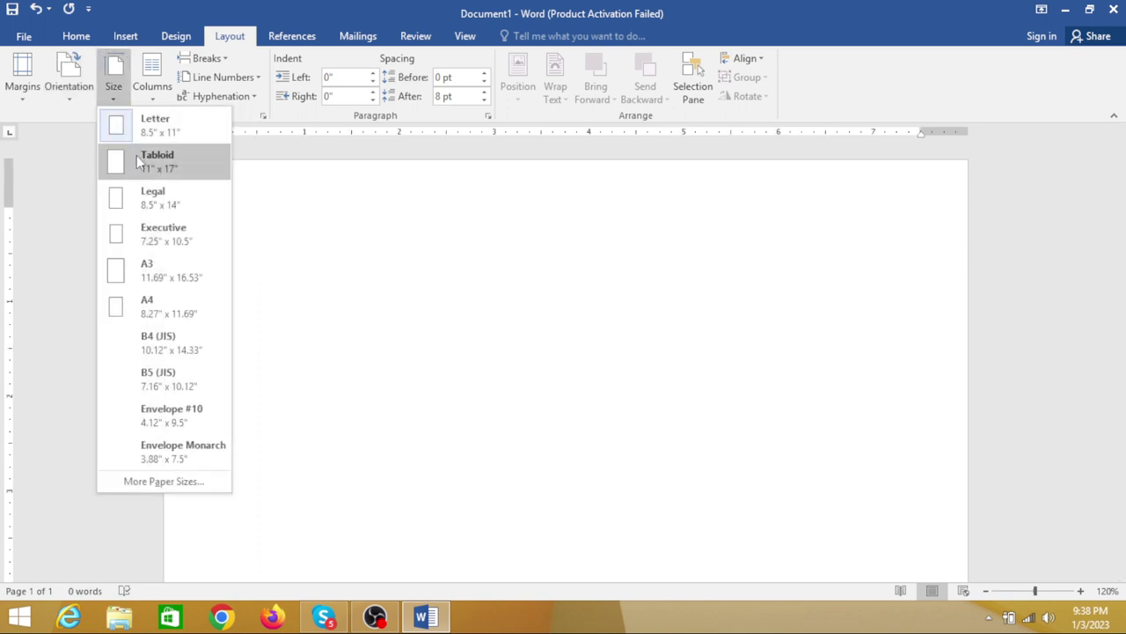
pyautogui.click(172, 299)
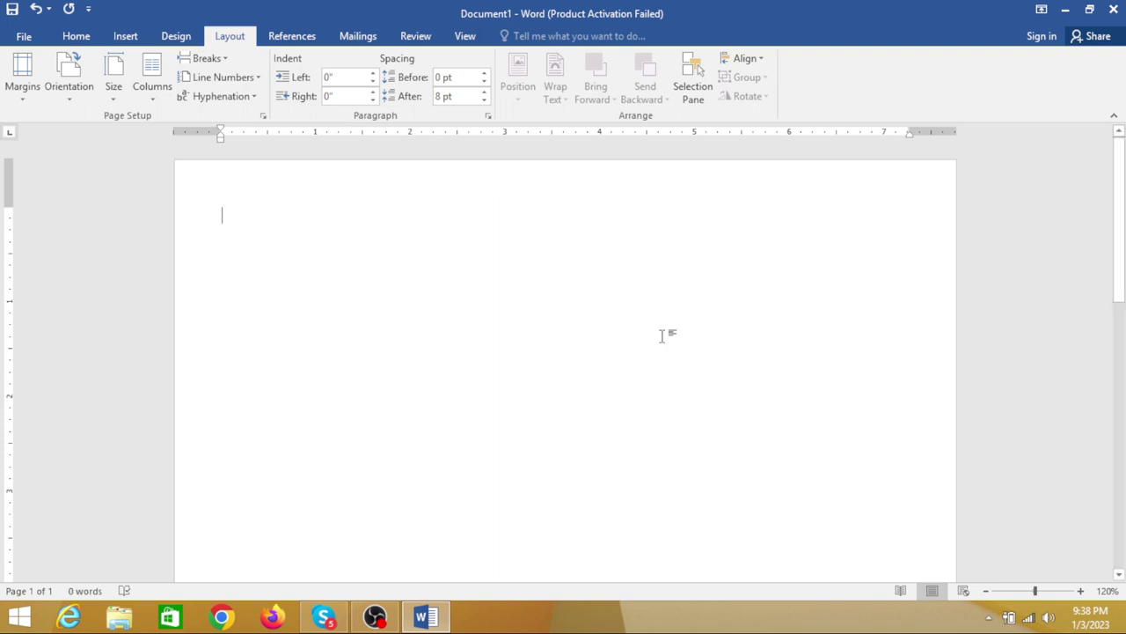
# Type 'Attendance list', then 'Indentification sheet for signature of candidate' on the next line, fixing typos.
pyautogui.write('att')
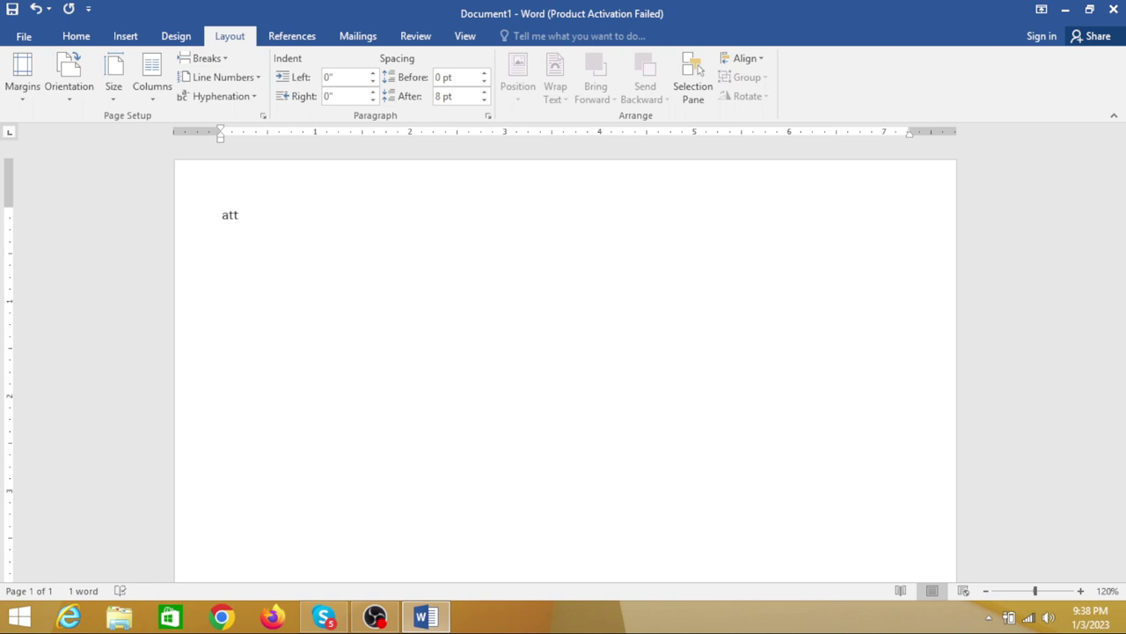
pyautogui.write('Attenda')
pyautogui.write('nce list')
pyautogui.press('Return')
pyautogui.write('in')
pyautogui.write('dentifi')
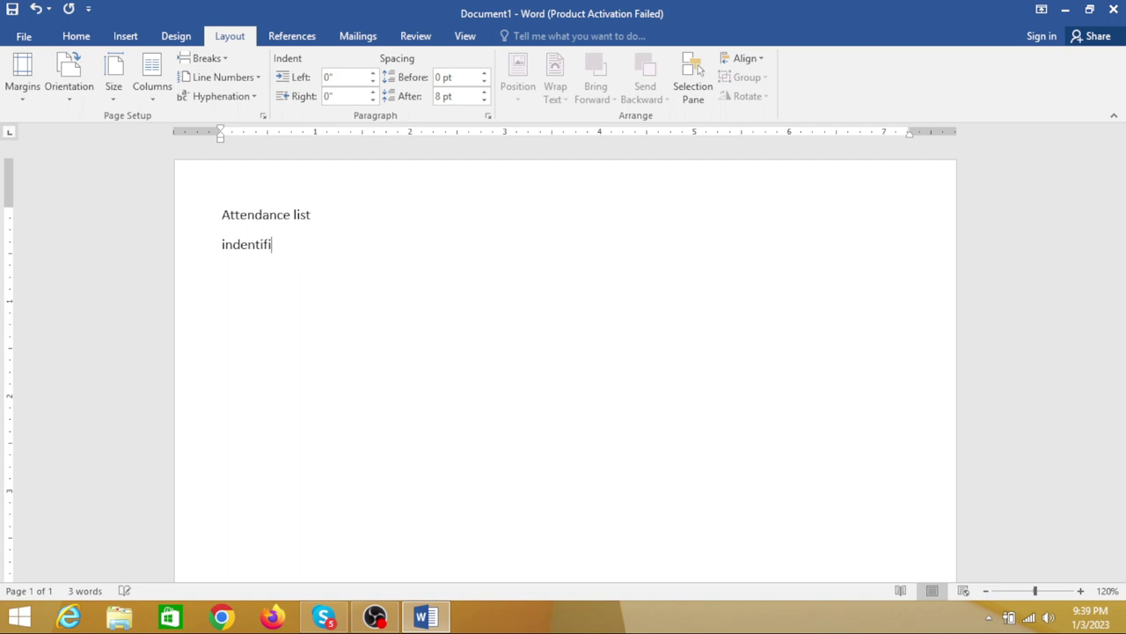
pyautogui.write('catioon')
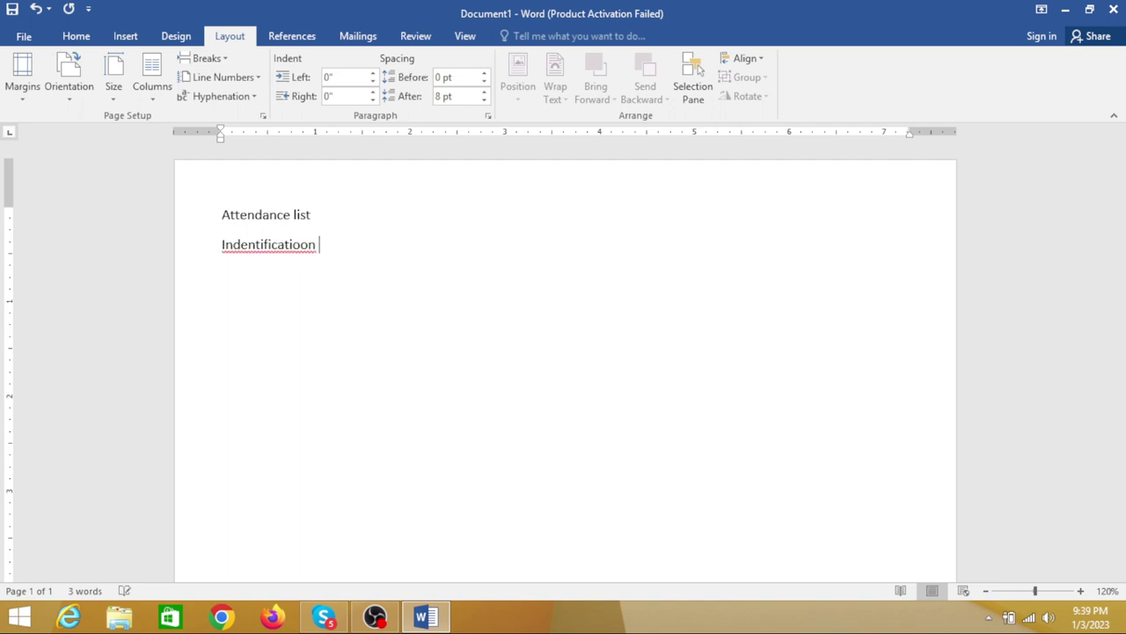
pyautogui.press('BackSpace')
pyautogui.press('BackSpace')
pyautogui.press('BackSpace')
pyautogui.press('BackSpace')
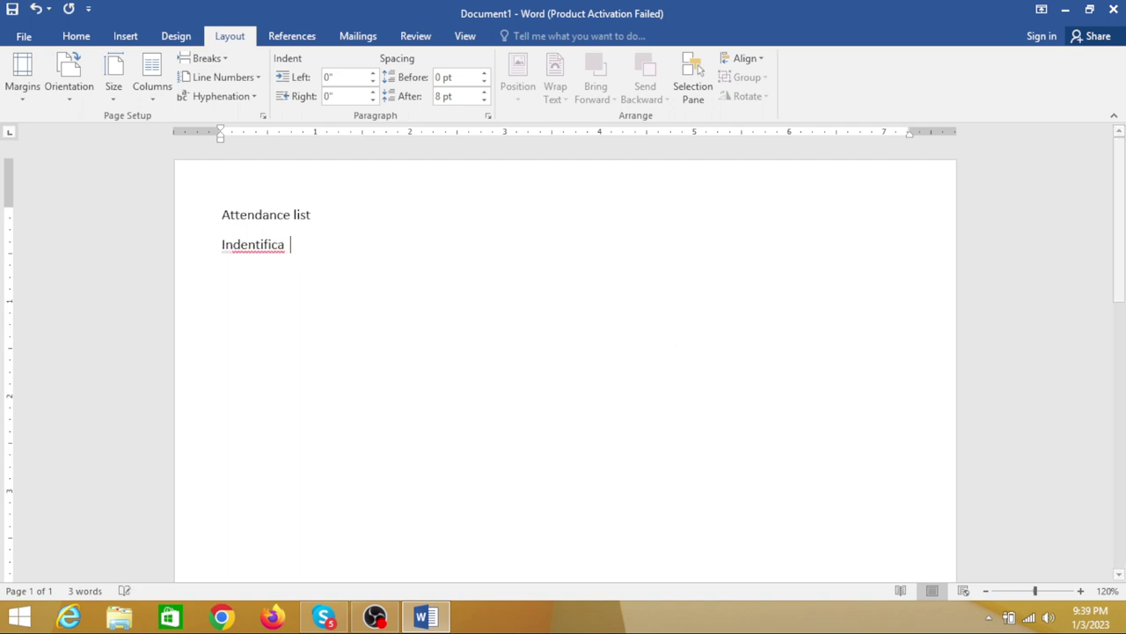
pyautogui.press('BackSpace')
pyautogui.press('BackSpace')
pyautogui.press('BackSpace')
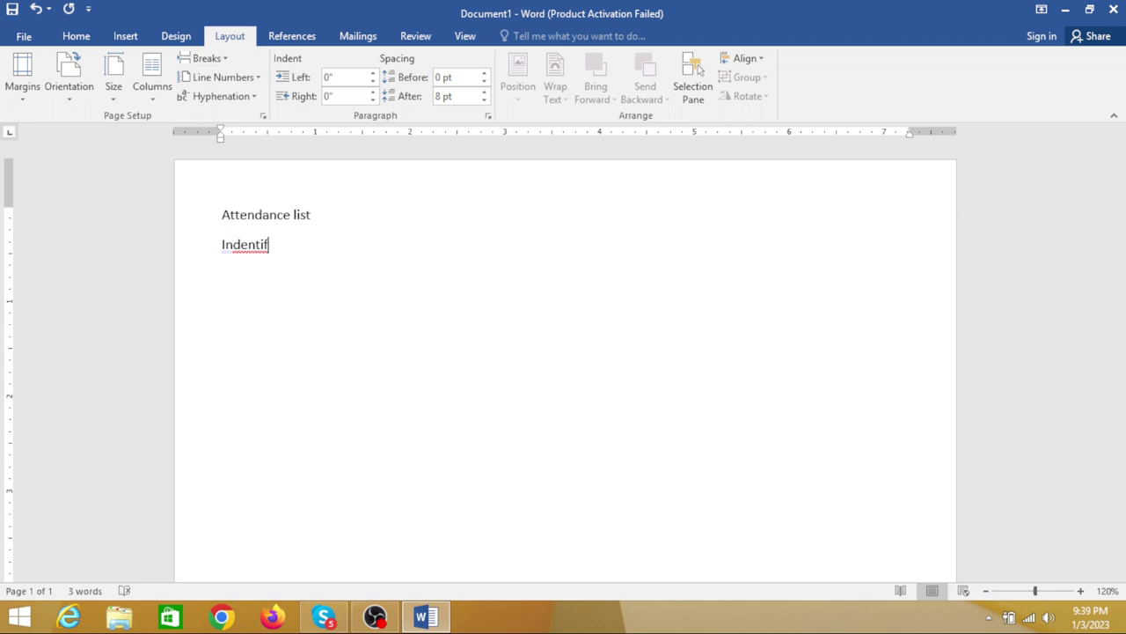
pyautogui.write('ica')
pyautogui.write('tion shee')
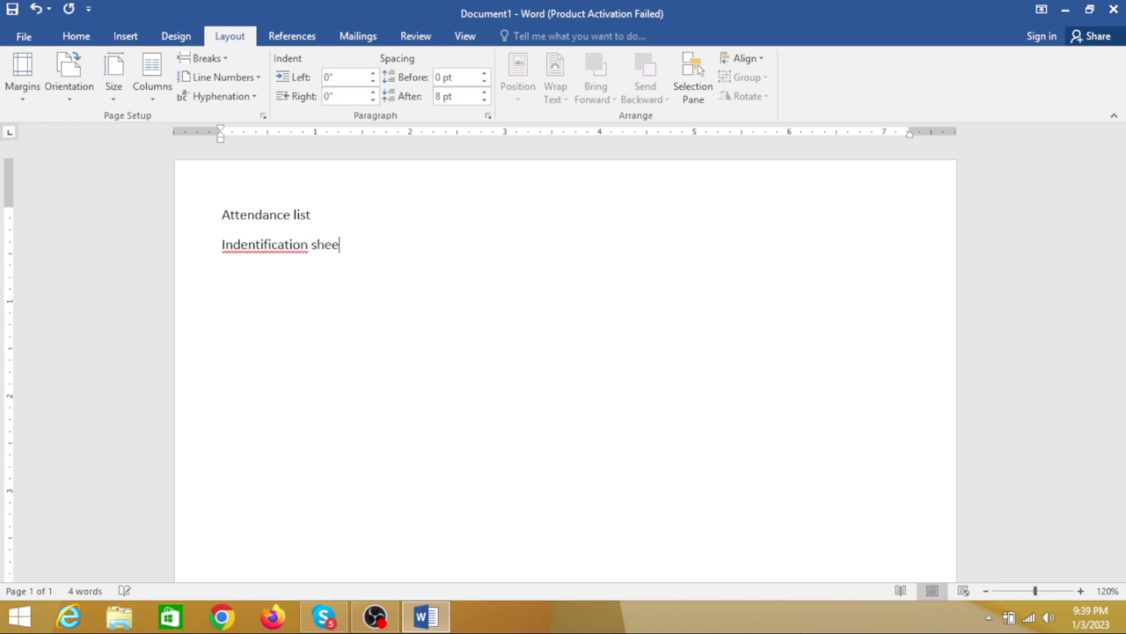
pyautogui.write('t ')
pyautogui.write('for si')
pyautogui.write('gnature ')
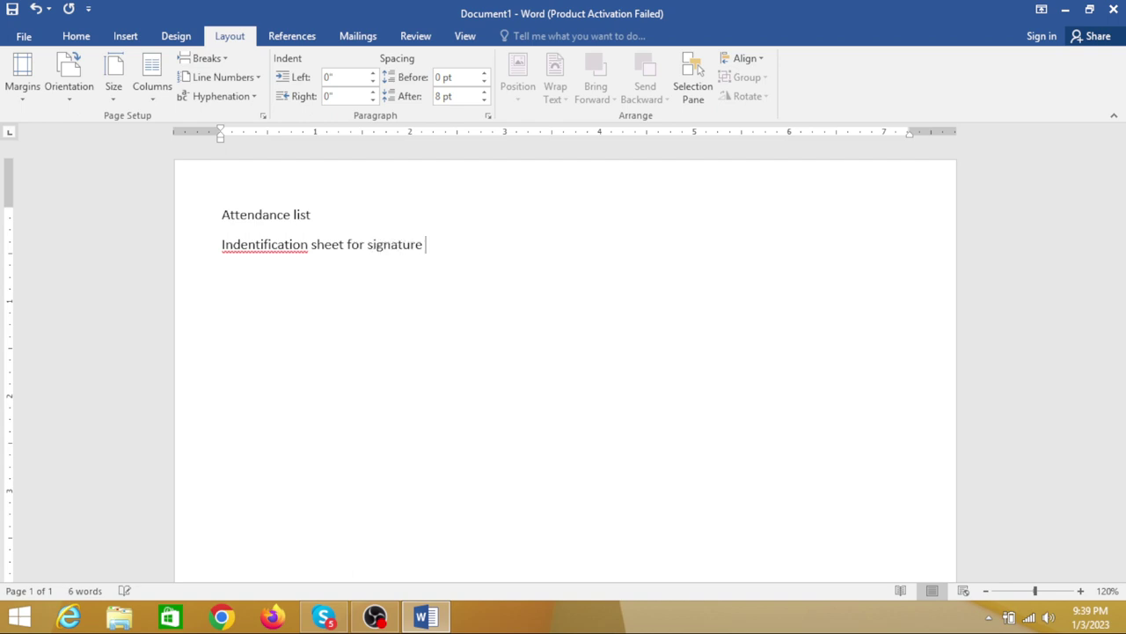
pyautogui.write('f')
pyautogui.press('BackSpace')
pyautogui.press('BackSpace')
pyautogui.write('of ')
pyautogui.write('candi')
pyautogui.write('date')
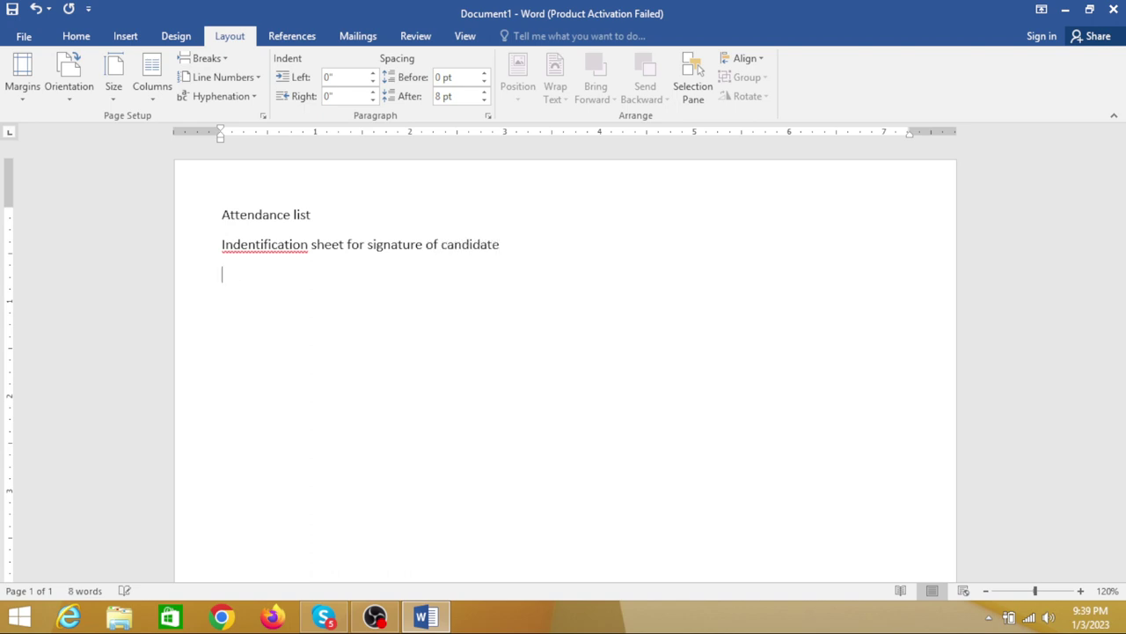
# Type the '____ examination 2022 ____ subject ____' blank line and begin the 'No' line below it.
pyautogui.press('Return')
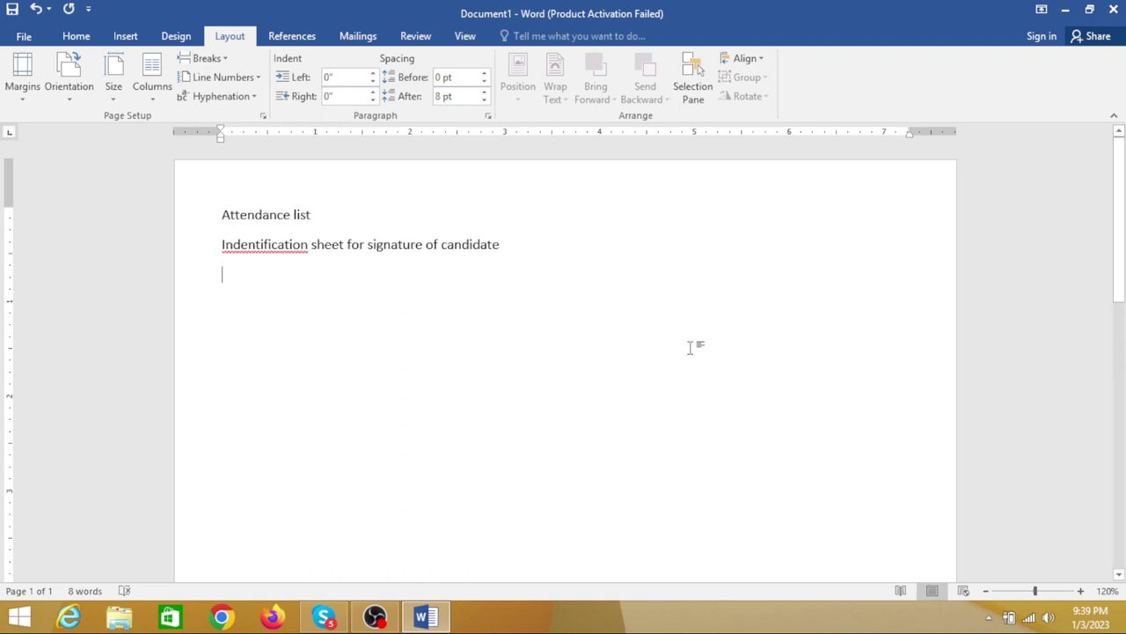
pyautogui.write('___________________')
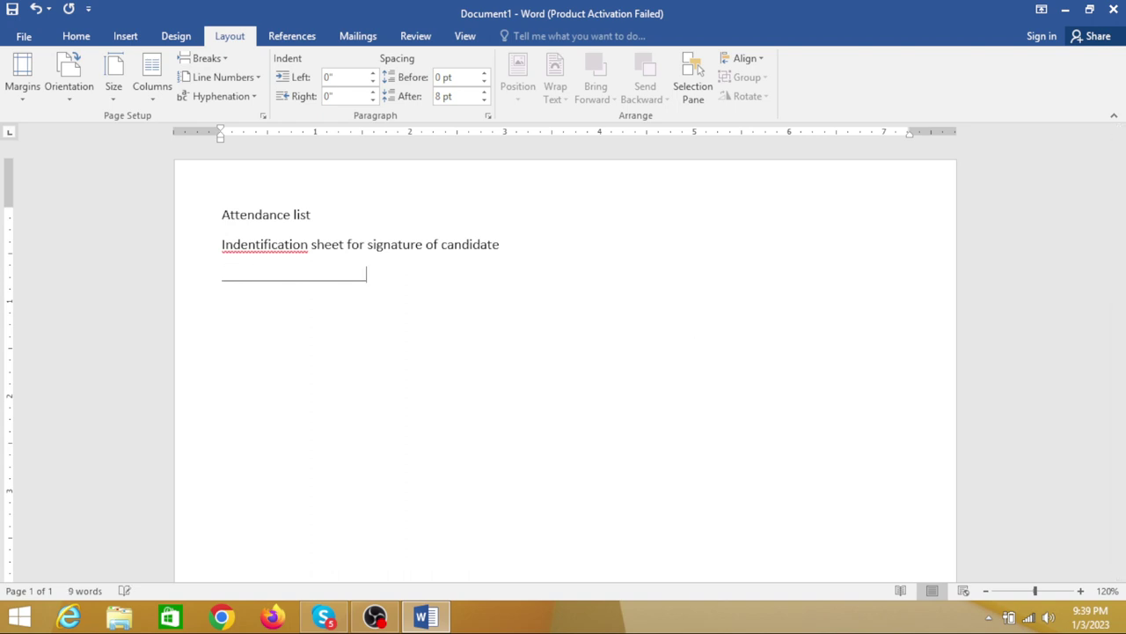
pyautogui.write('____')
pyautogui.write(' e')
pyautogui.write('xam')
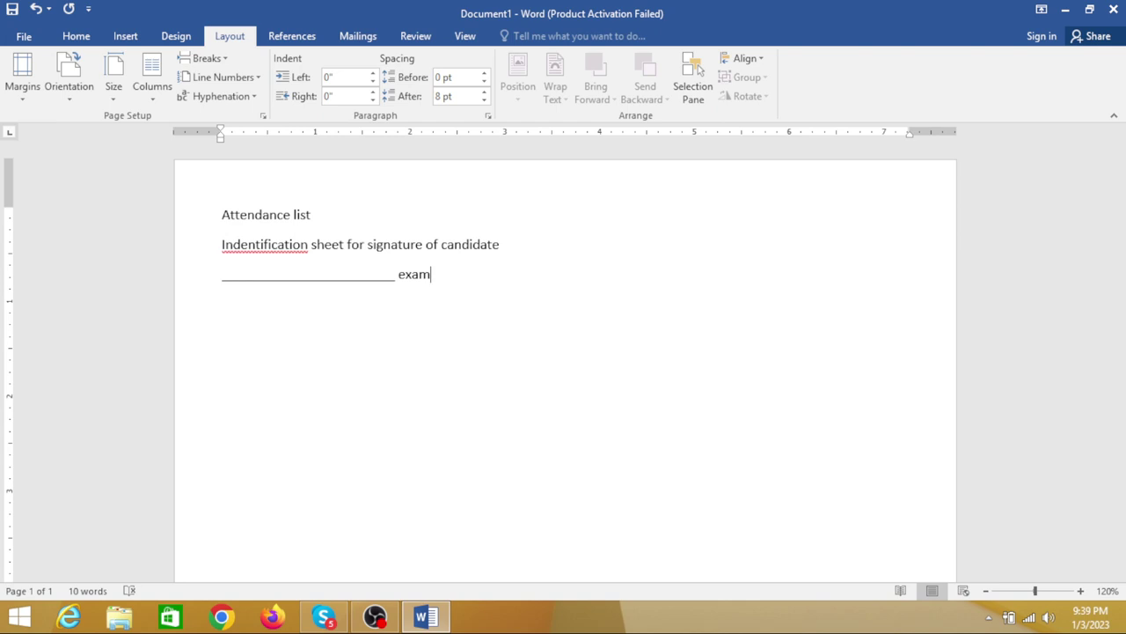
pyautogui.write('ina')
pyautogui.write('tio')
pyautogui.write('n ')
pyautogui.write('2012')
pyautogui.press('BackSpace')
pyautogui.press('BackSpace')
pyautogui.write('2')
pyautogui.write('3')
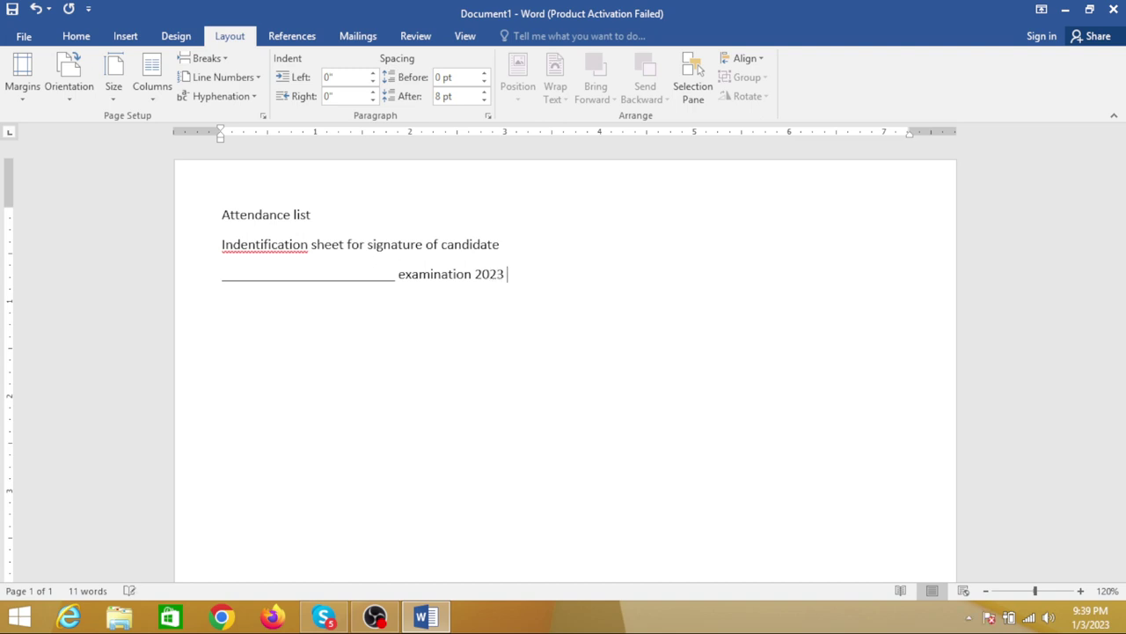
pyautogui.press('BackSpace')
pyautogui.press('BackSpace')
pyautogui.write('2')
pyautogui.write('__________________')
pyautogui.write(' su')
pyautogui.write('bject')
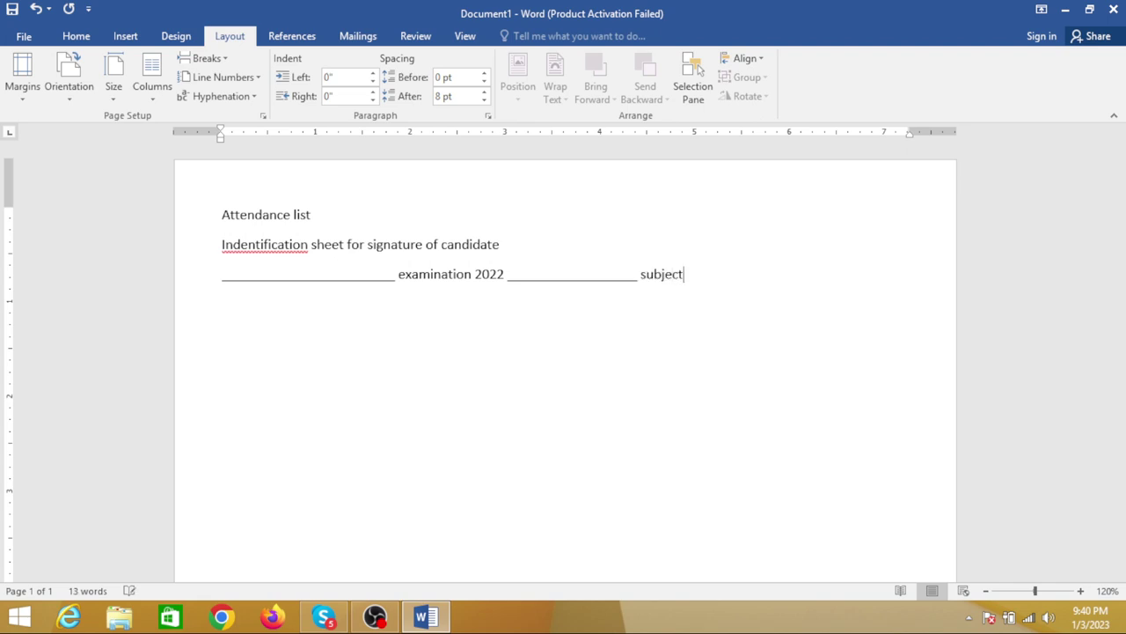
pyautogui.write('______________')
pyautogui.write('_________________')
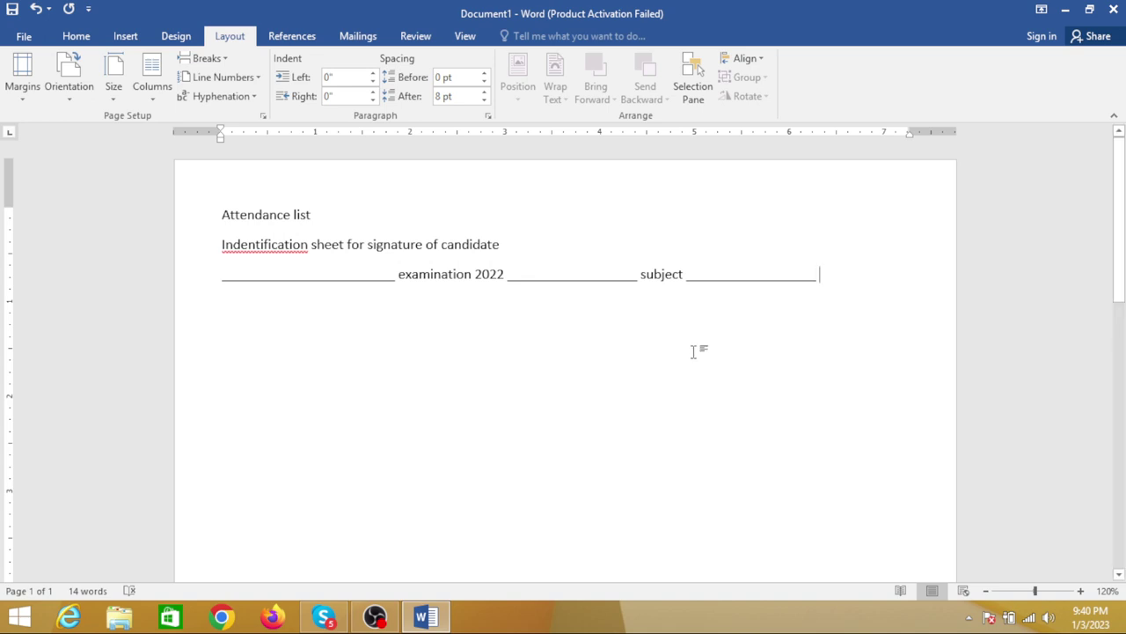
pyautogui.press('Return')
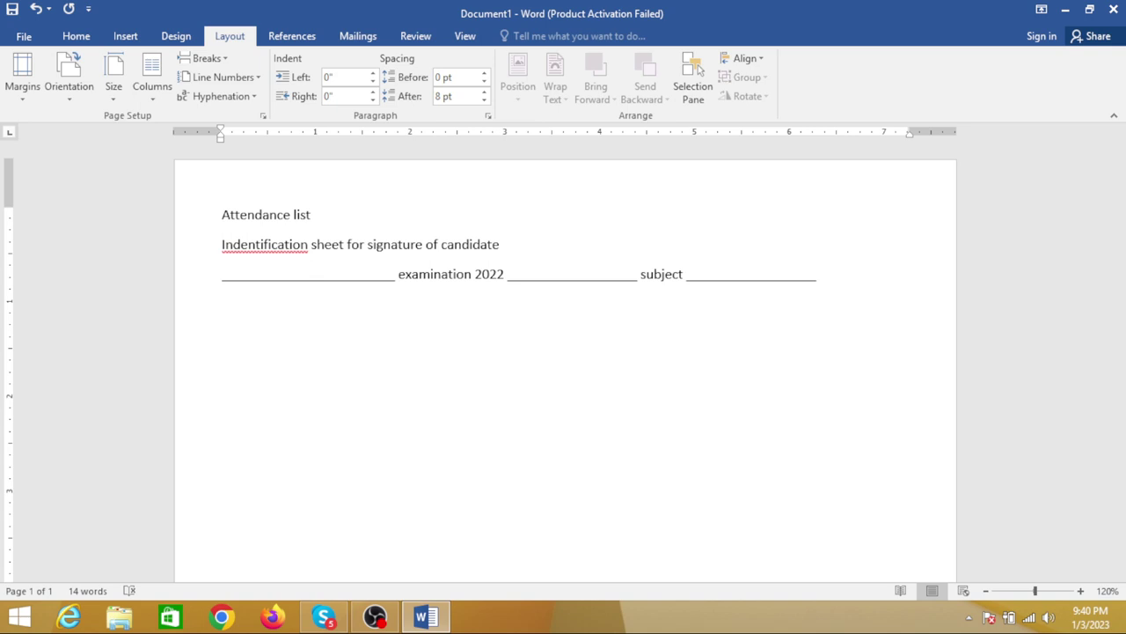
pyautogui.write('No fo')
pyautogui.press('BackSpace')
pyautogui.press('BackSpace')
# Complete the line 'No of candidate appcared ____ centre name ____' with underscore blanks, then start a new line.
pyautogui.write('o')
pyautogui.write('f ')
pyautogui.write('candida')
pyautogui.write('te')
pyautogui.write('appe')
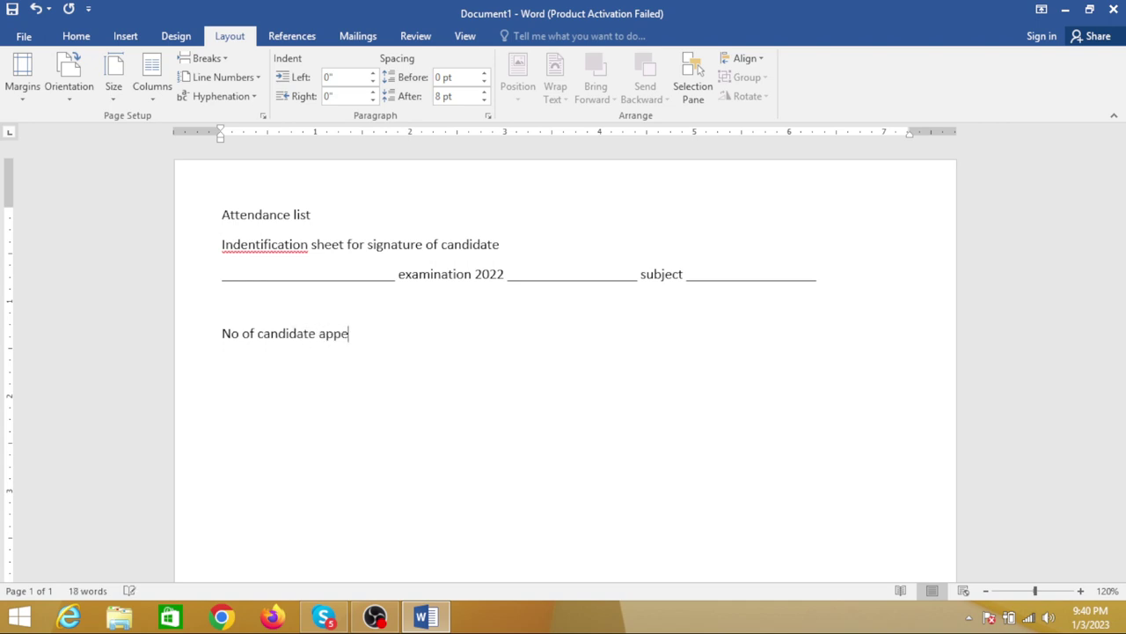
pyautogui.press('BackSpace')
pyautogui.write('care')
pyautogui.write('d ')
pyautogui.write('A________')
pyautogui.press('BackSpace')
pyautogui.press('BackSpace')
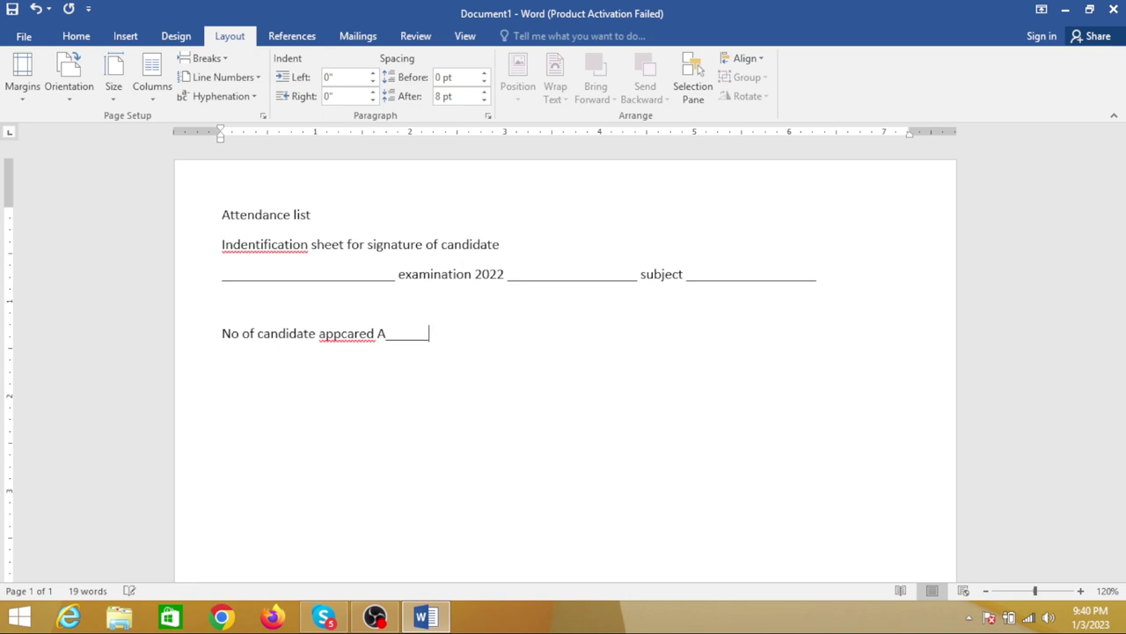
pyautogui.press('BackSpace')
pyautogui.press('BackSpace')
pyautogui.press('BackSpace')
pyautogui.press('BackSpace')
pyautogui.press('BackSpace')
pyautogui.press('BackSpace')
pyautogui.press('BackSpace')
pyautogui.write('___')
pyautogui.write('___________________')
pyautogui.write(' c')
pyautogui.write('entre')
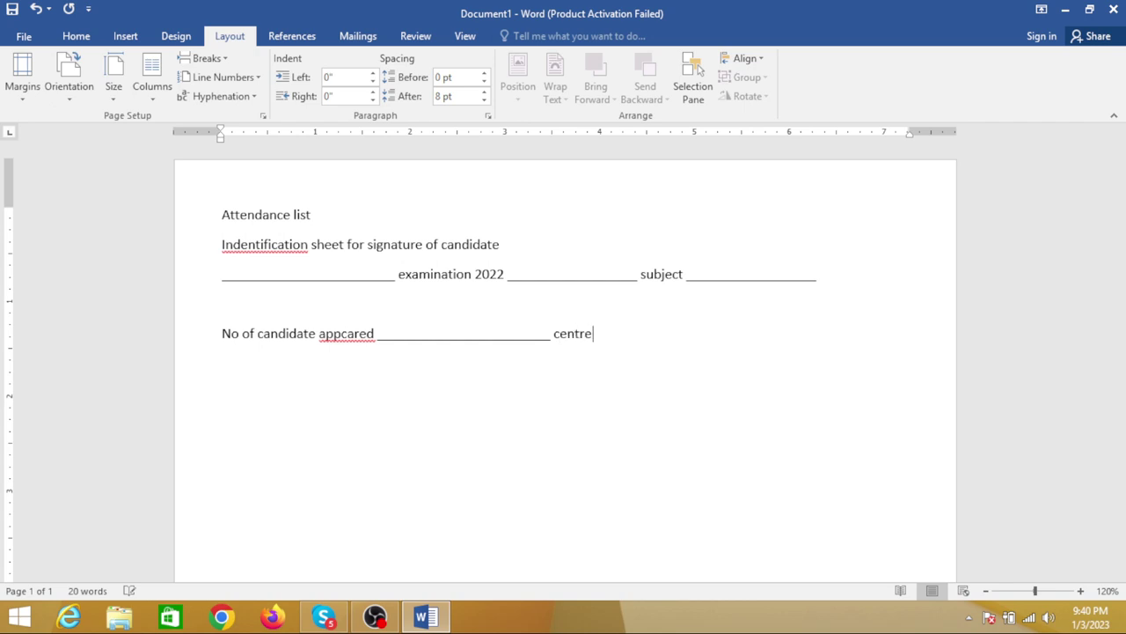
pyautogui.write(' nme')
pyautogui.press('BackSpace')
pyautogui.press('BackSpace')
pyautogui.write('ame ')
pyautogui.write('_____________________________')
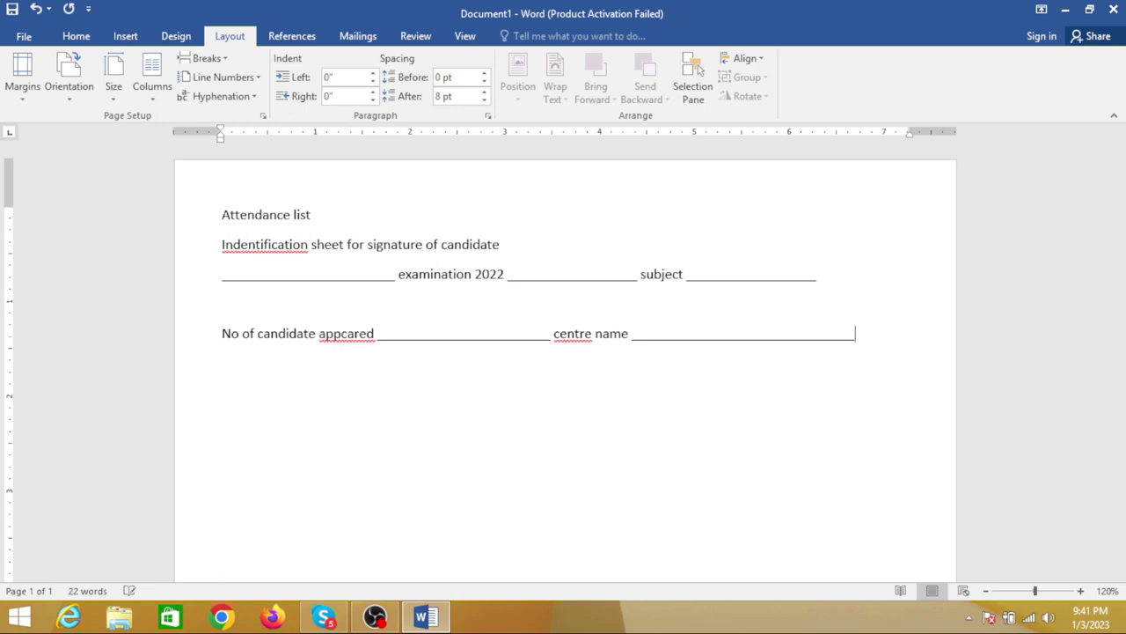
pyautogui.write('_')
pyautogui.press('Return')
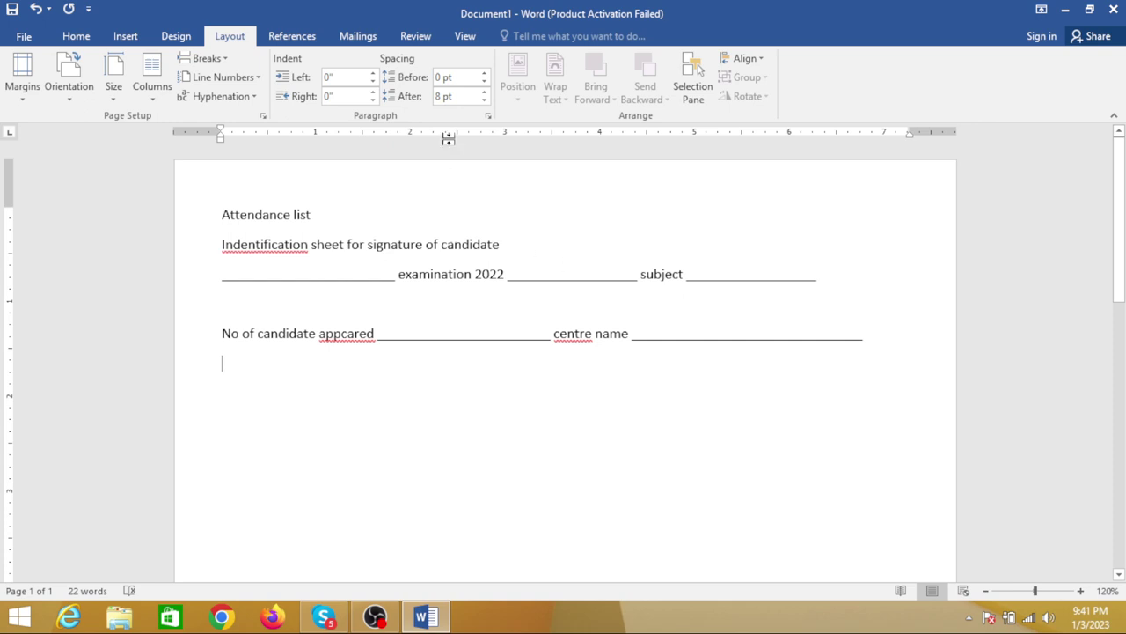
# Insert a 4-column by 5-row table from the Insert tab's Table grid.
pyautogui.click(124, 37)
pyautogui.click(103, 92)
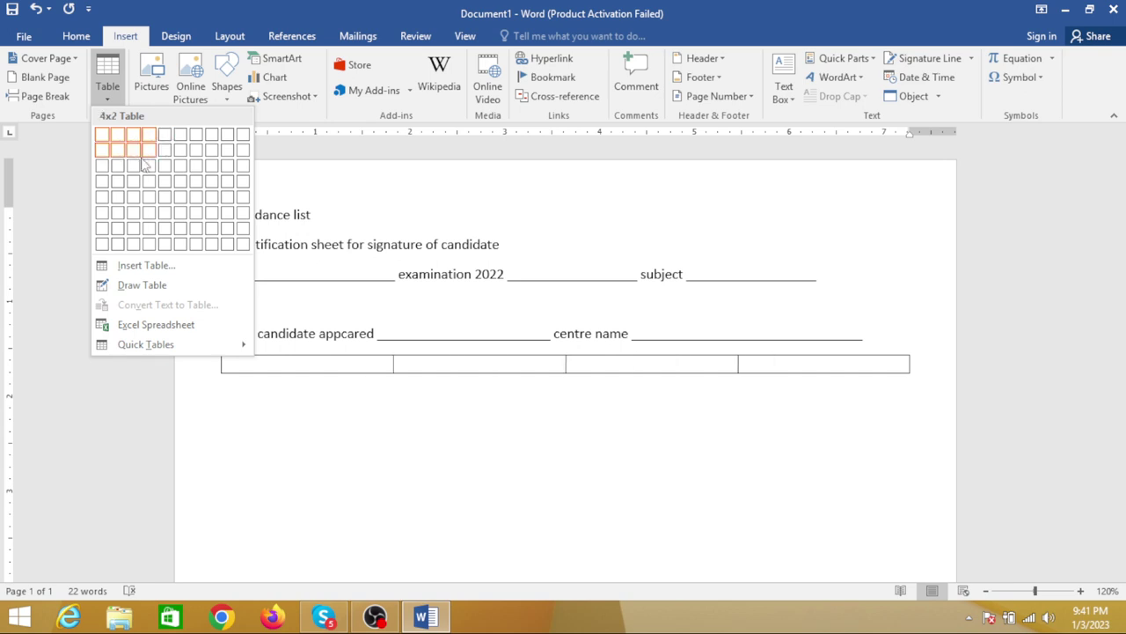
pyautogui.click(149, 203)
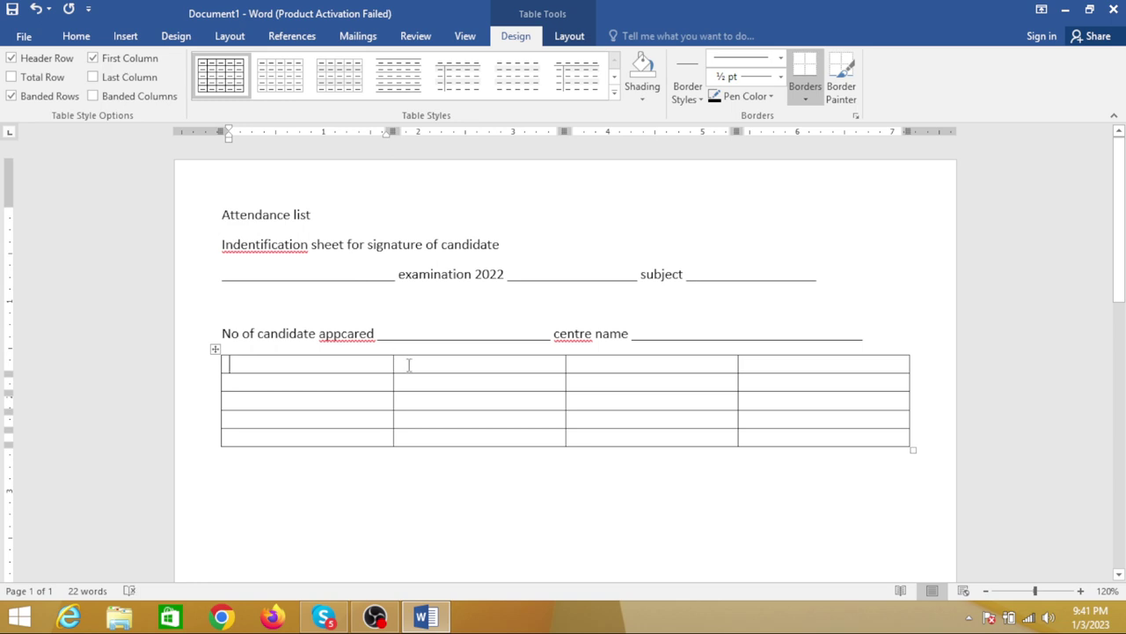
# Fill the four header cells with 'Rool no .', 'Signature of candidate', 'Rool no', 'Signature of candidate'.
pyautogui.write('roo')
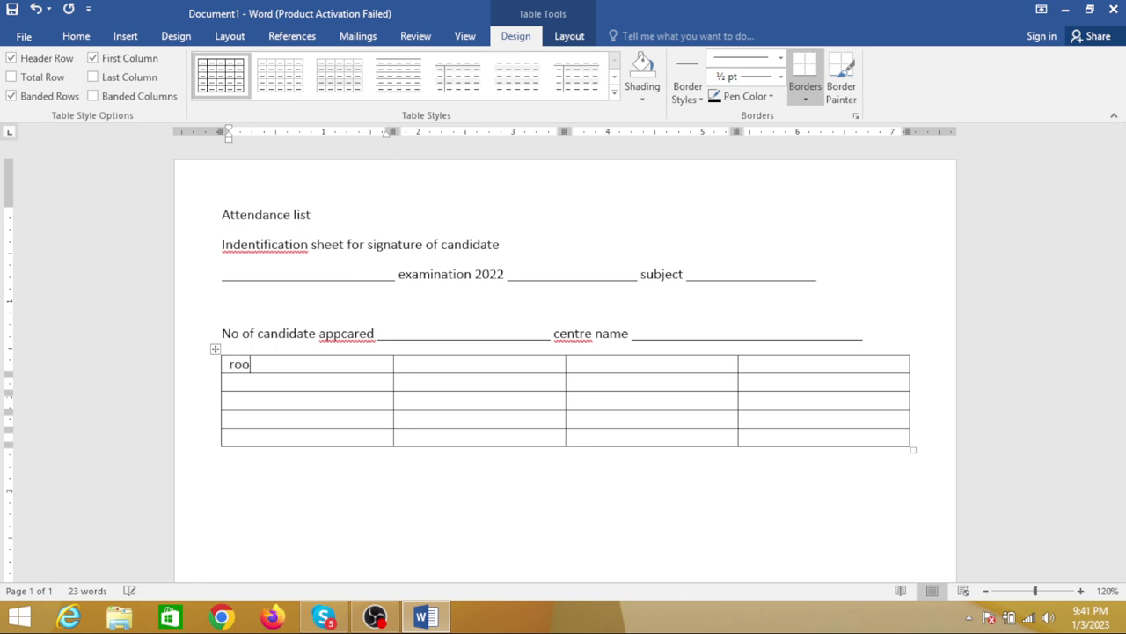
pyautogui.write('l no')
pyautogui.write(' .')
pyautogui.press('Tab')
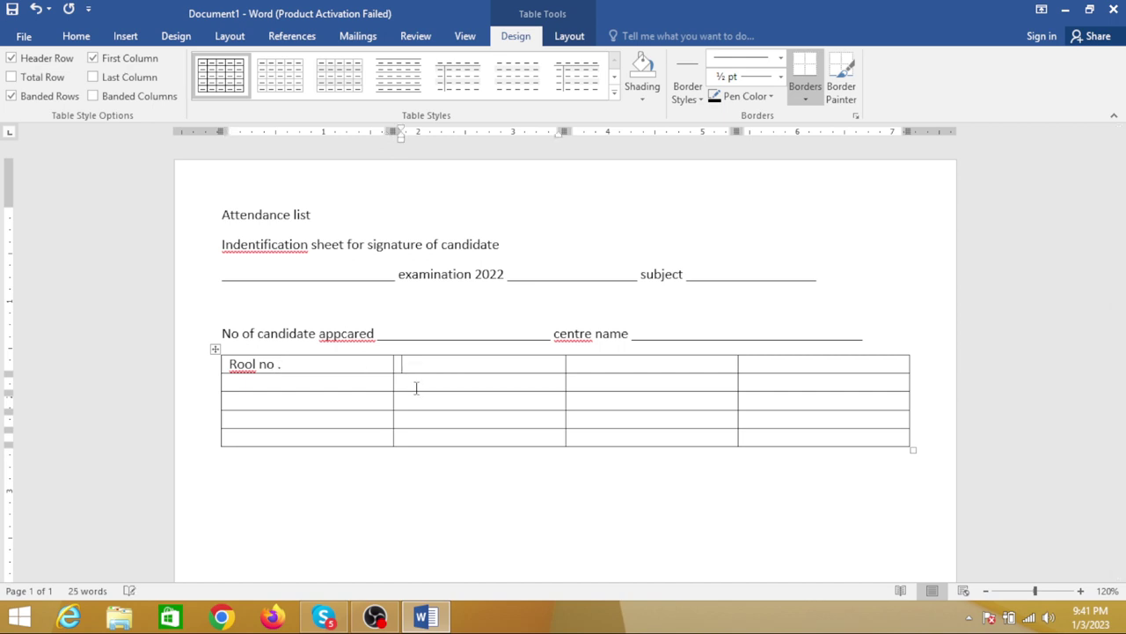
pyautogui.write('singa')
pyautogui.write('ture ')
pyautogui.write('of can')
pyautogui.write('di')
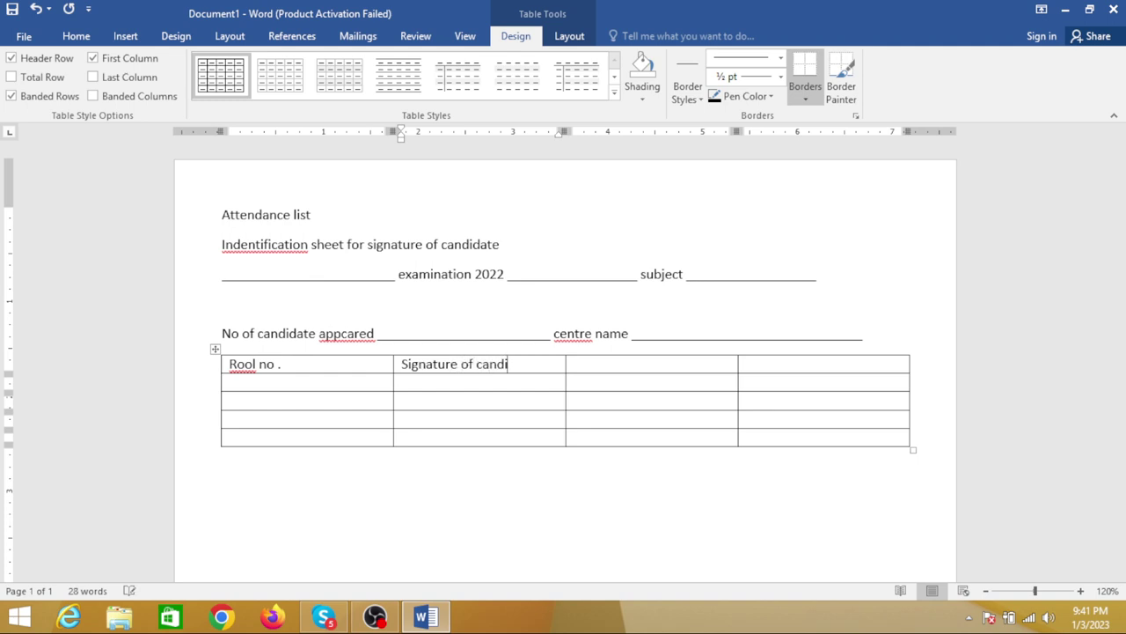
pyautogui.write('date')
pyautogui.press('Tab')
pyautogui.write('c')
pyautogui.press('BackSpace')
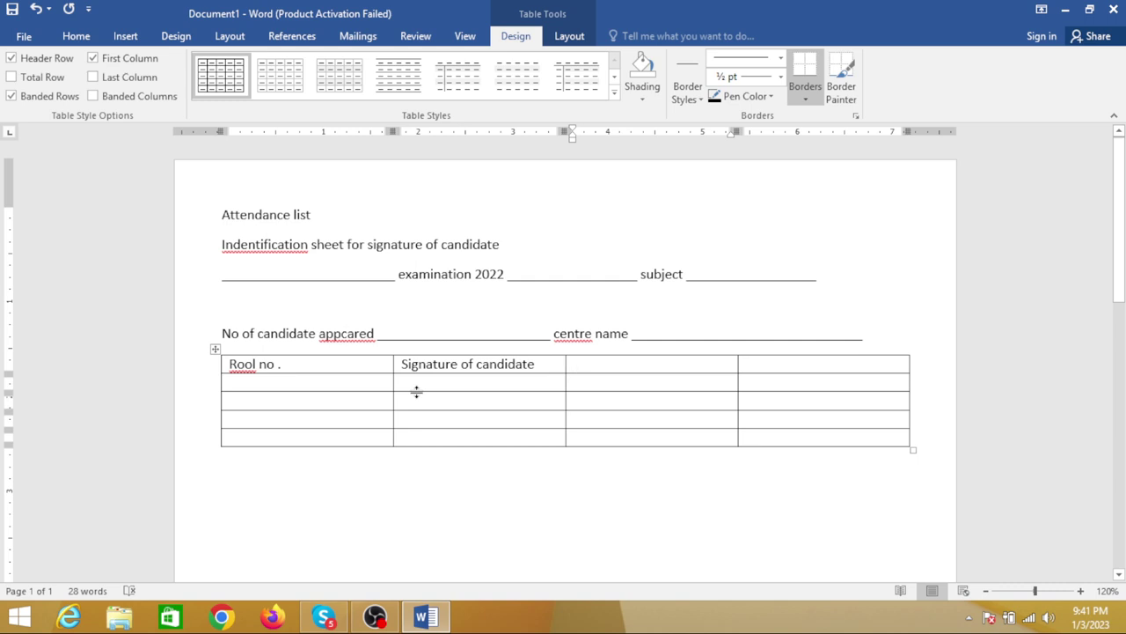
pyautogui.write('rol ')
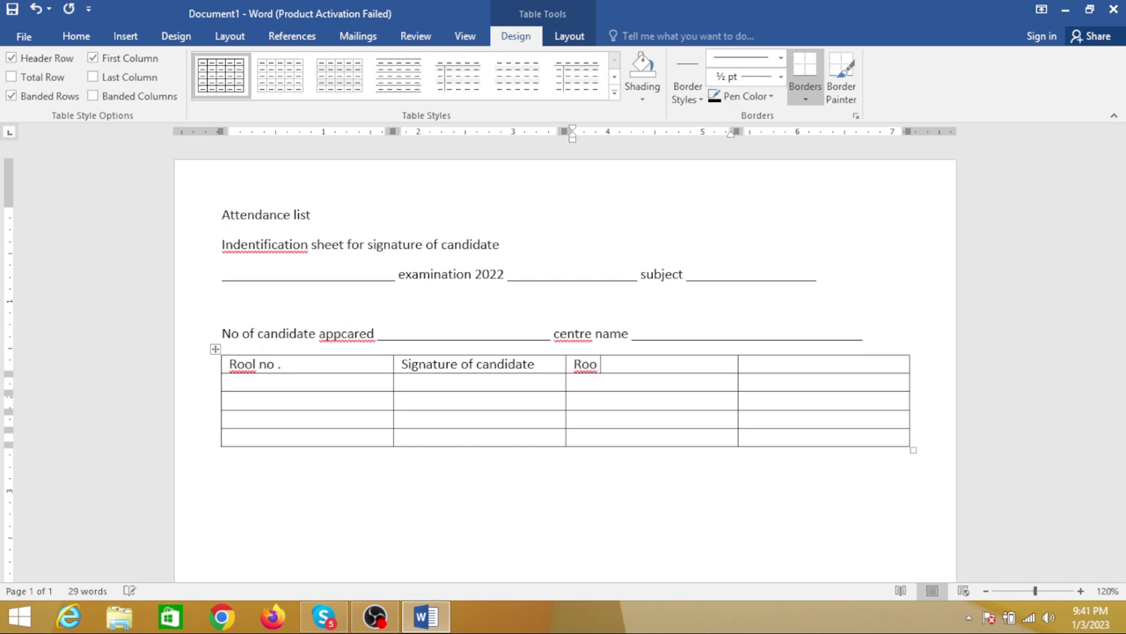
pyautogui.write('no')
pyautogui.press('Tab')
pyautogui.write('s')
pyautogui.write('gna')
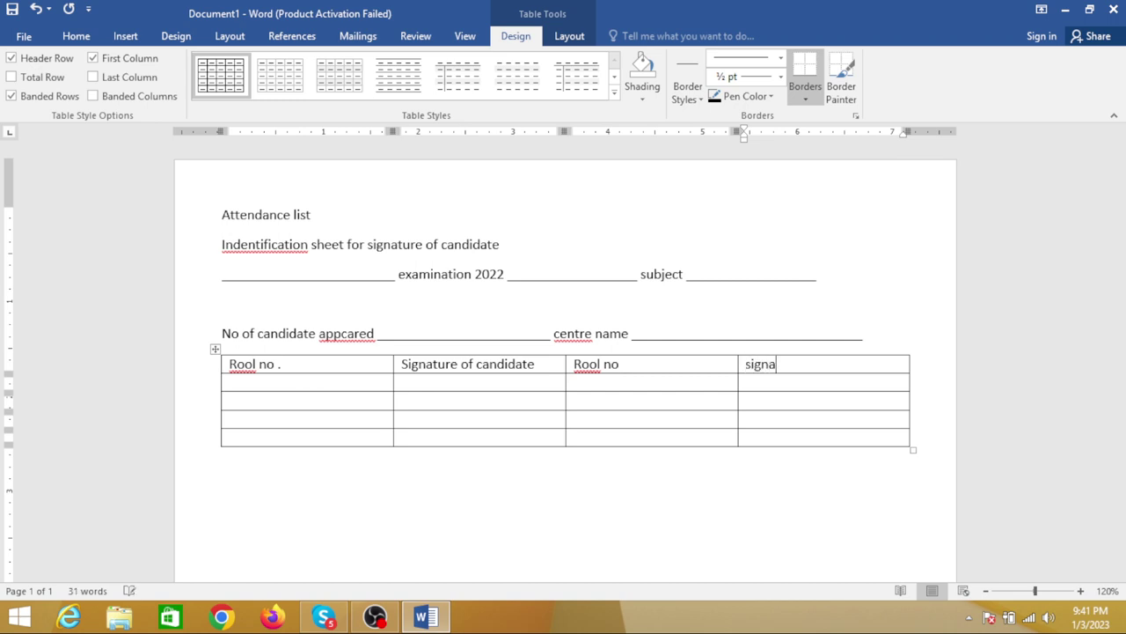
pyautogui.write('ture ')
pyautogui.write('of cand')
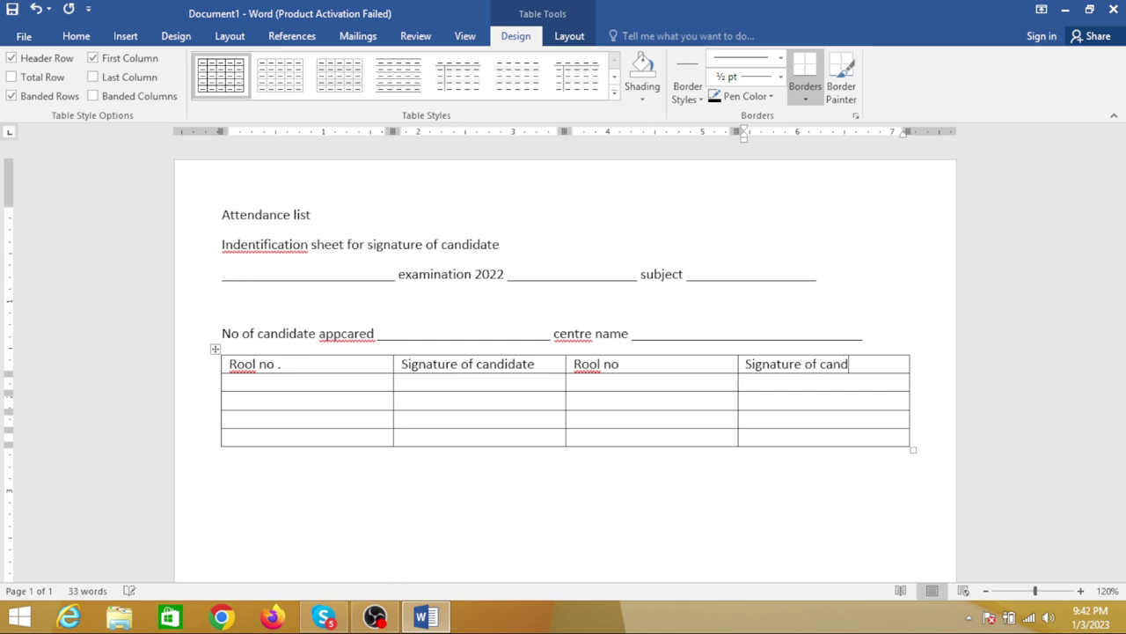
pyautogui.write('idate')
# Add '(2nd day)' and '(1st day)' as second lines under the two signature headings.
pyautogui.press('Return')
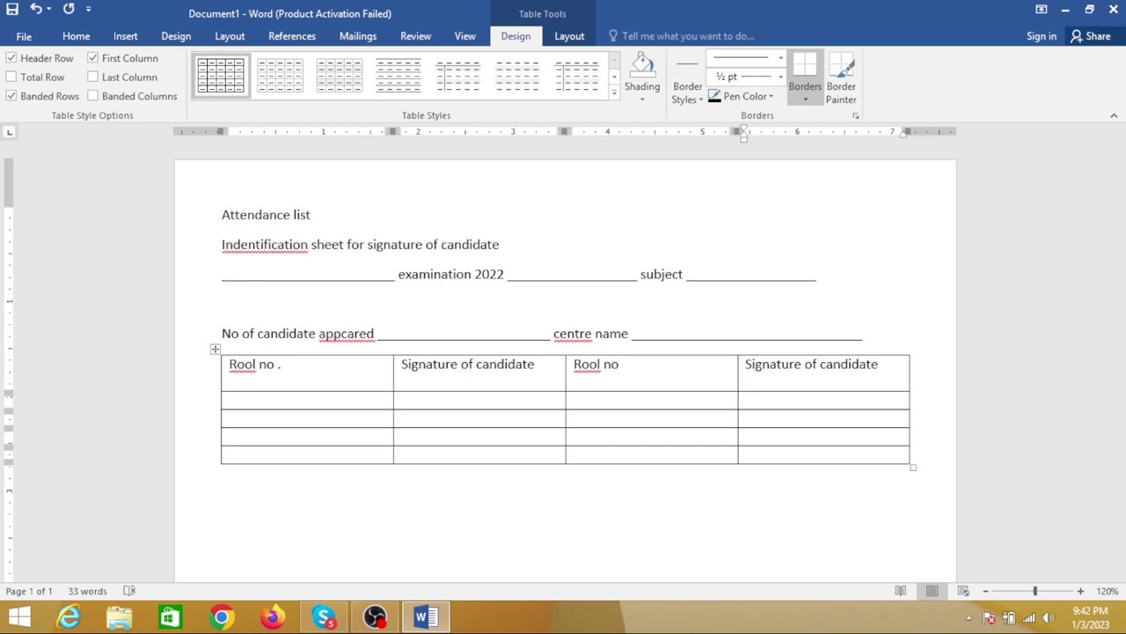
pyautogui.press('Tab')
pyautogui.click(781, 376)
pyautogui.write('(2')
pyautogui.write('nd')
pyautogui.write(' day)')
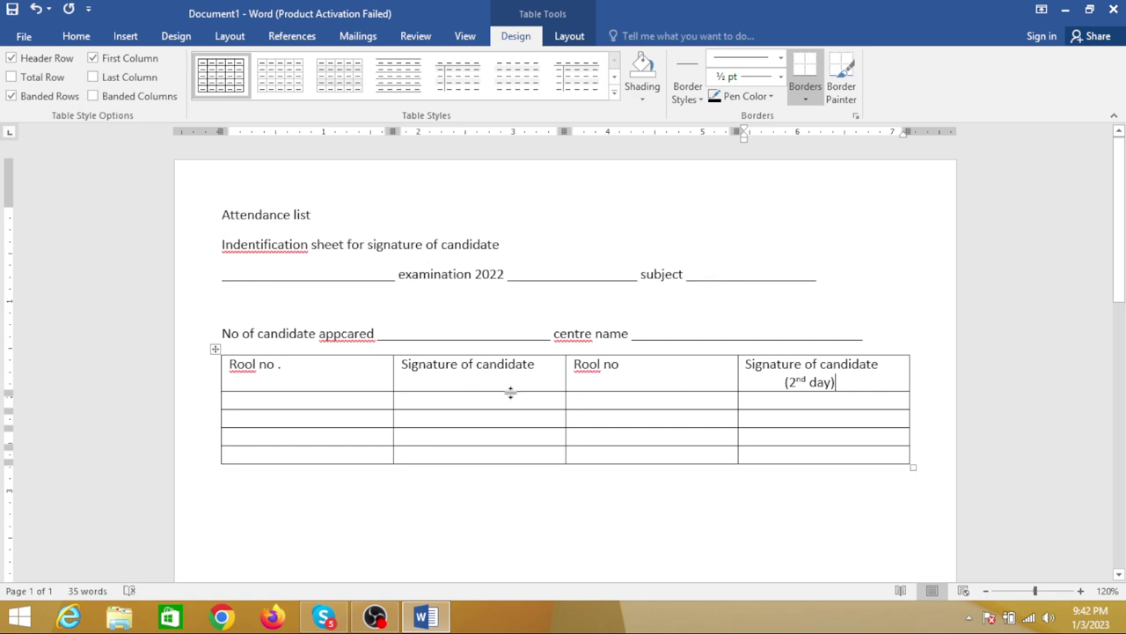
pyautogui.click(468, 376)
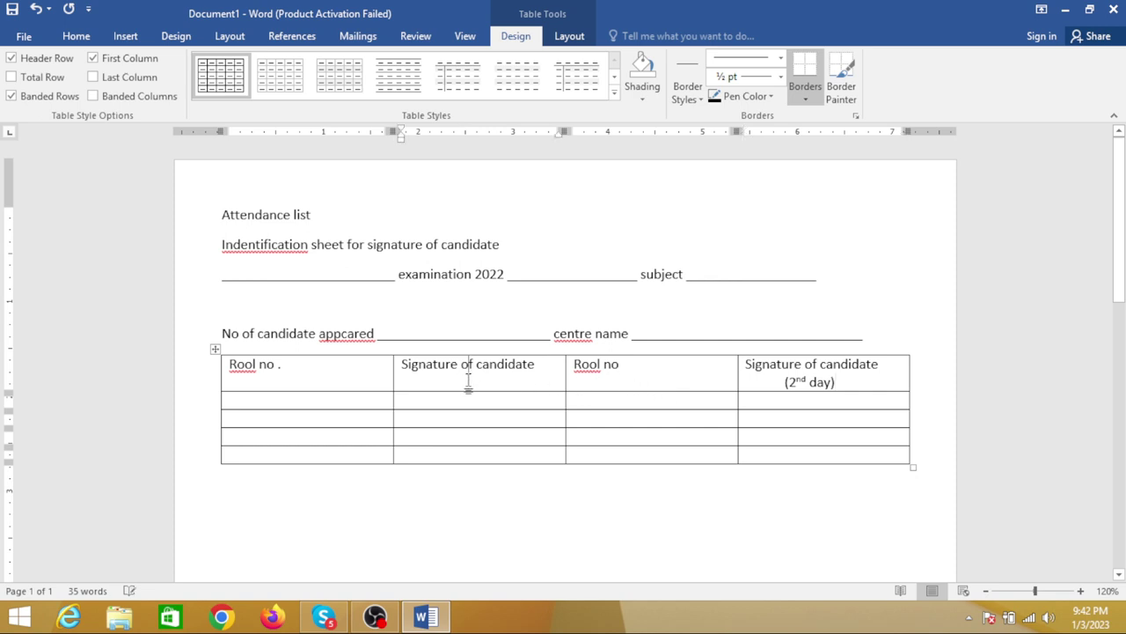
pyautogui.click(543, 366)
pyautogui.press('Return')
pyautogui.write('(1 st day')
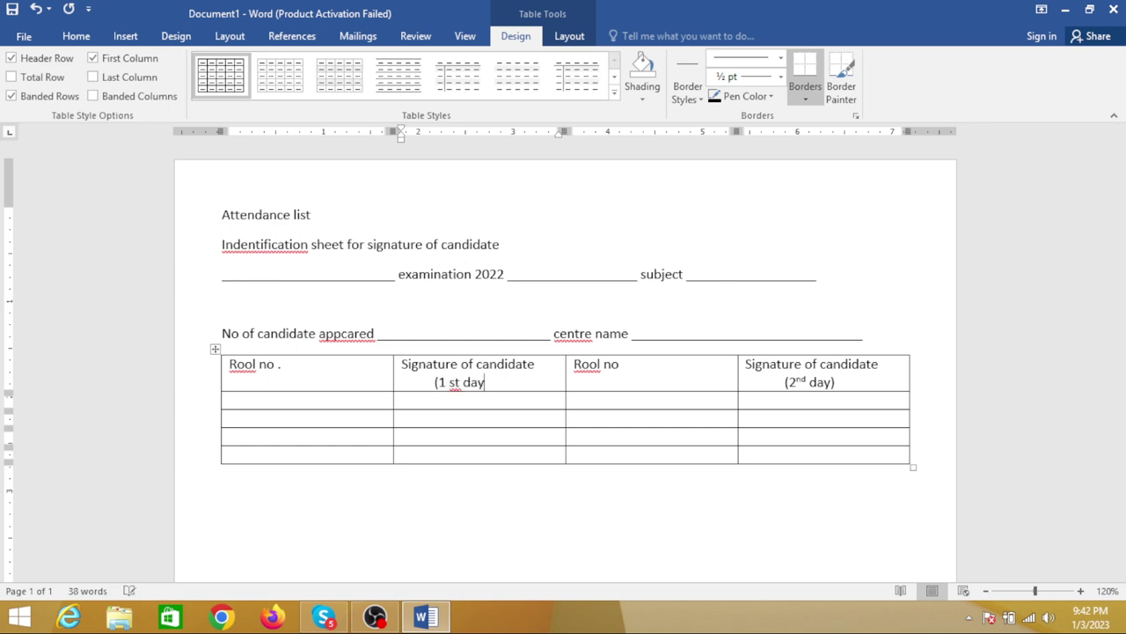
pyautogui.press('BackSpace')
pyautogui.write('st')
pyautogui.press('BackSpace')
pyautogui.press('BackSpace')
pyautogui.write('da')
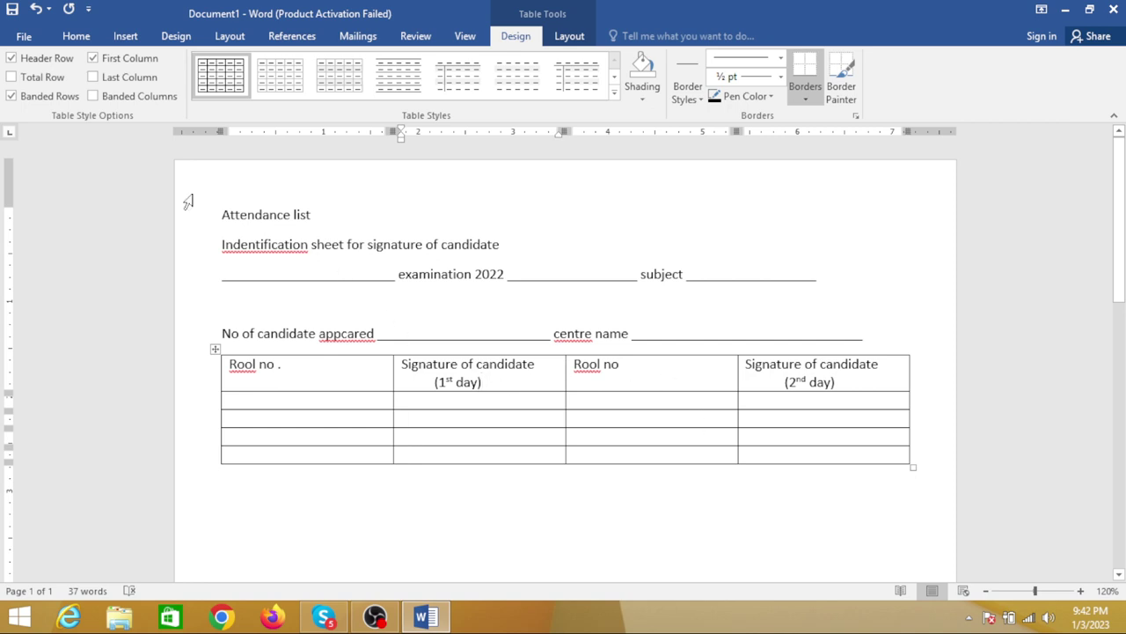
# Center the 'Attendance list' title and enlarge it five steps with Grow Font.
pyautogui.click(208, 216)
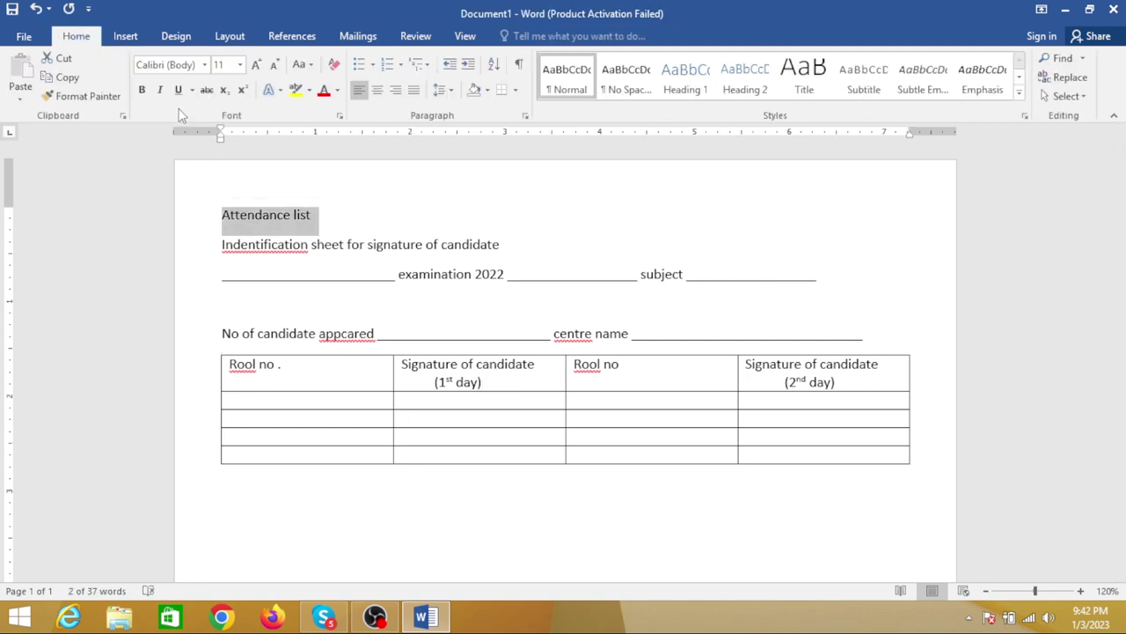
pyautogui.click(377, 90)
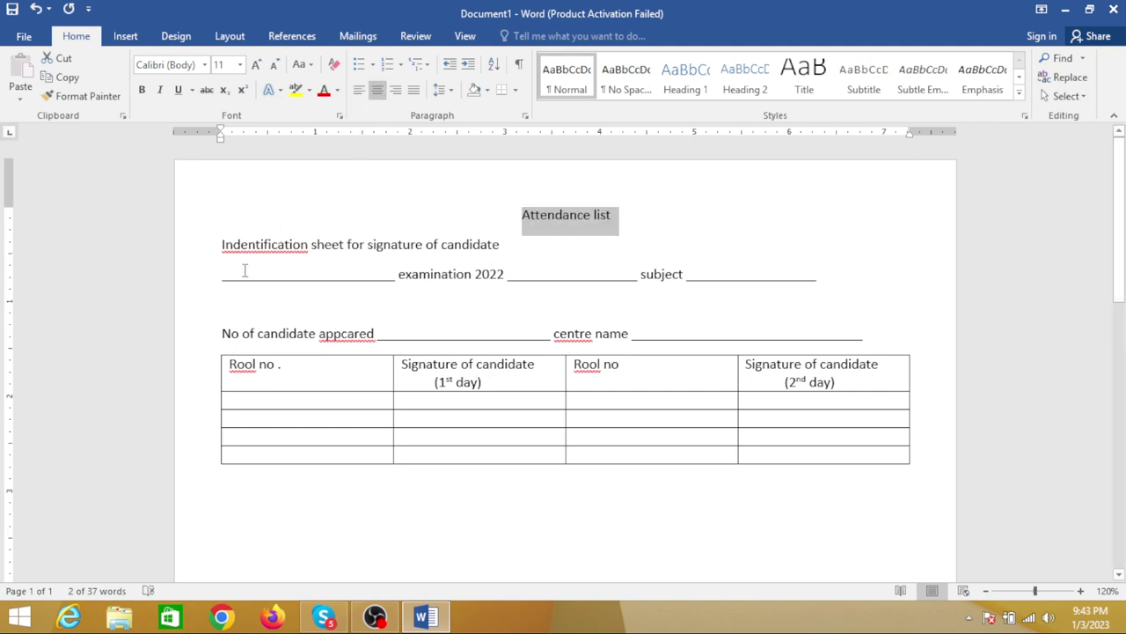
pyautogui.click(256, 64)
pyautogui.click(256, 64)
pyautogui.click(256, 65)
pyautogui.click(256, 64)
pyautogui.click(256, 65)
pyautogui.click(256, 64)
pyautogui.click(256, 65)
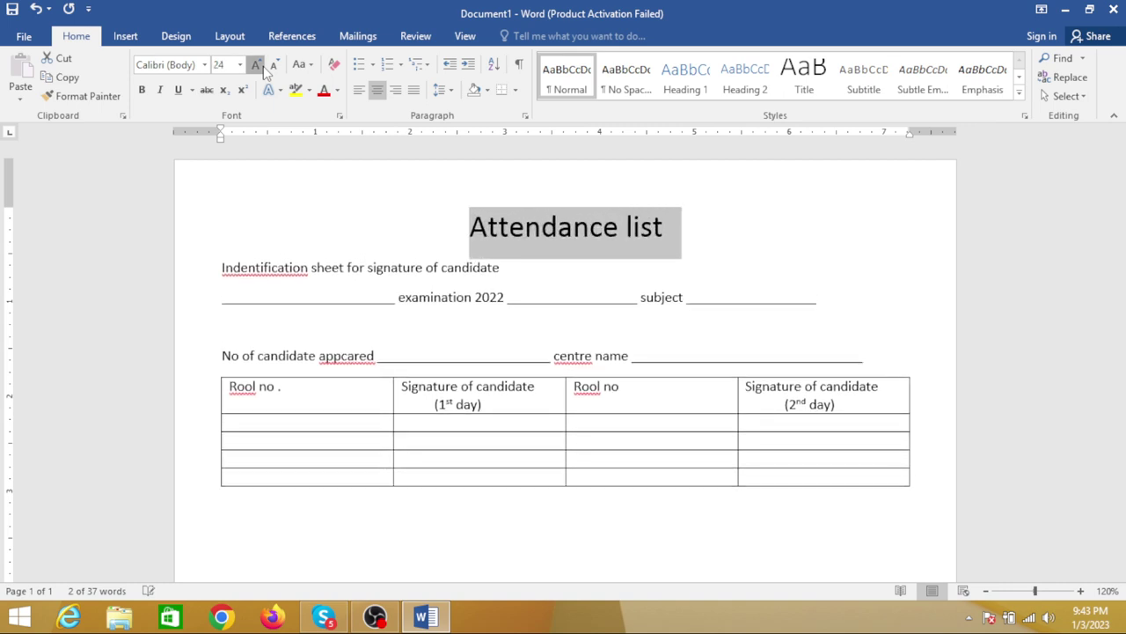
pyautogui.click(256, 65)
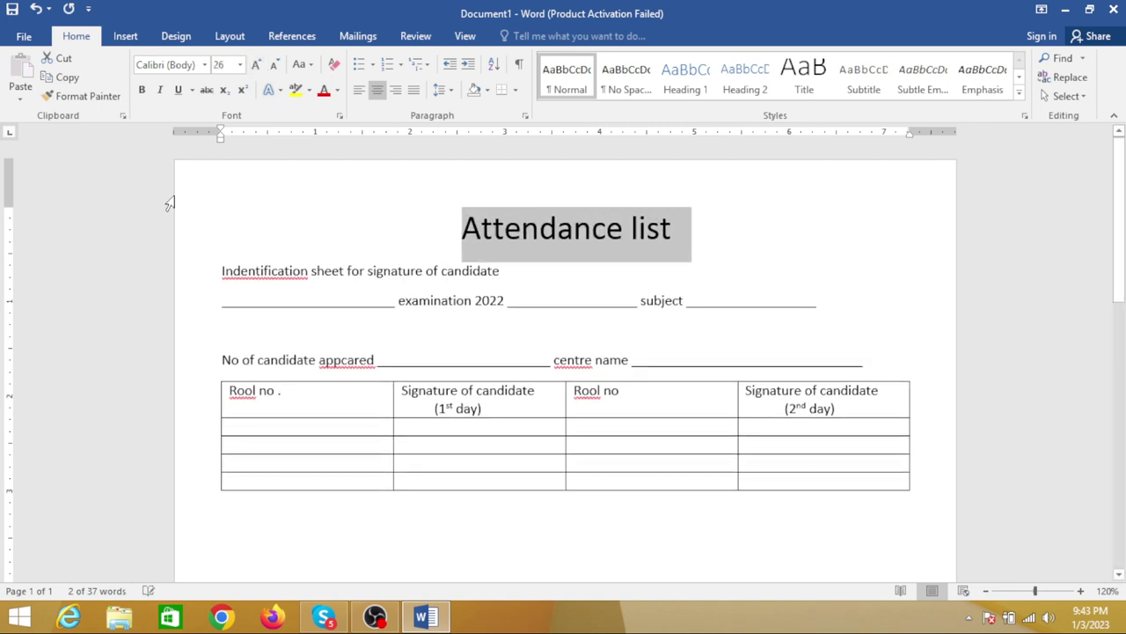
# Correct 'Indentification' to 'Identification', then center and enlarge the subtitle line.
pyautogui.click(234, 271)
pyautogui.rightClick(306, 277)
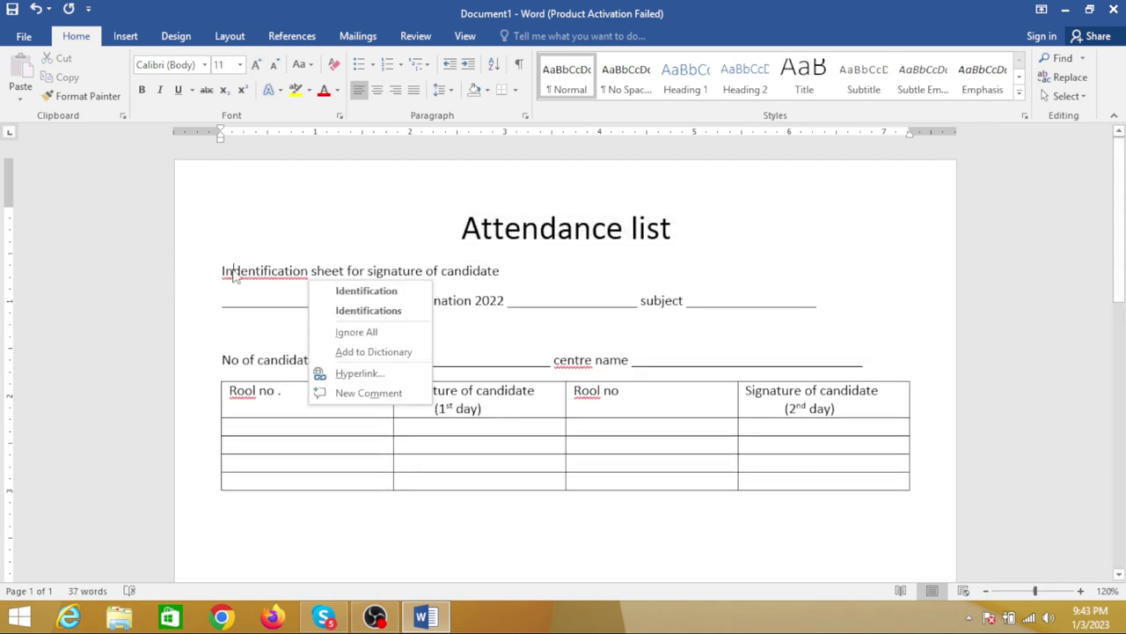
pyautogui.click(322, 294)
pyautogui.click(186, 280)
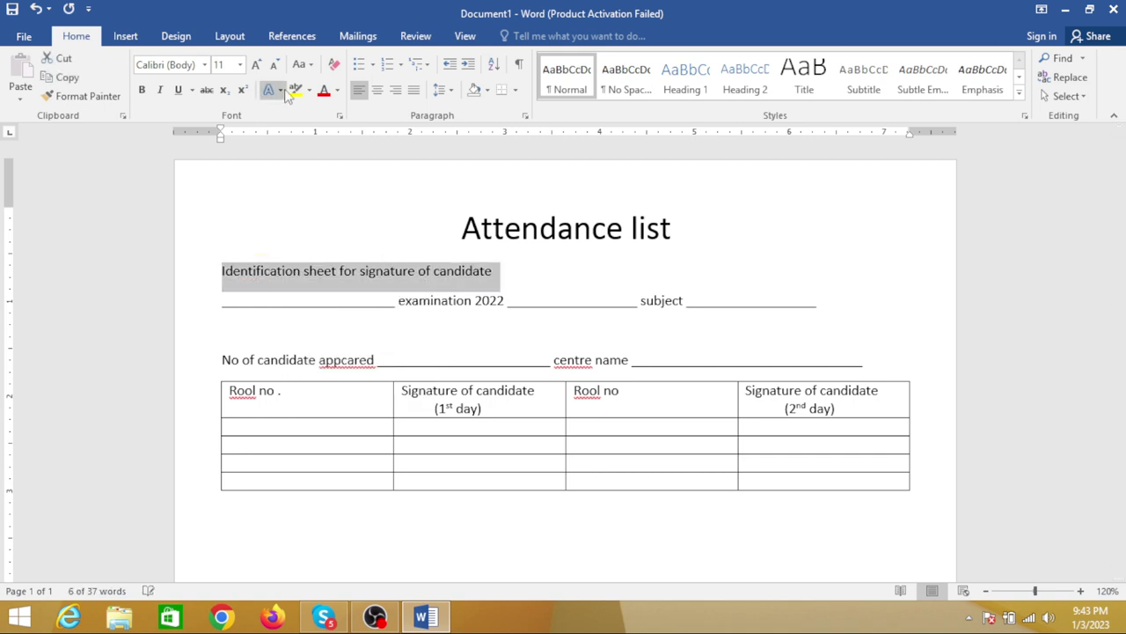
pyautogui.click(377, 90)
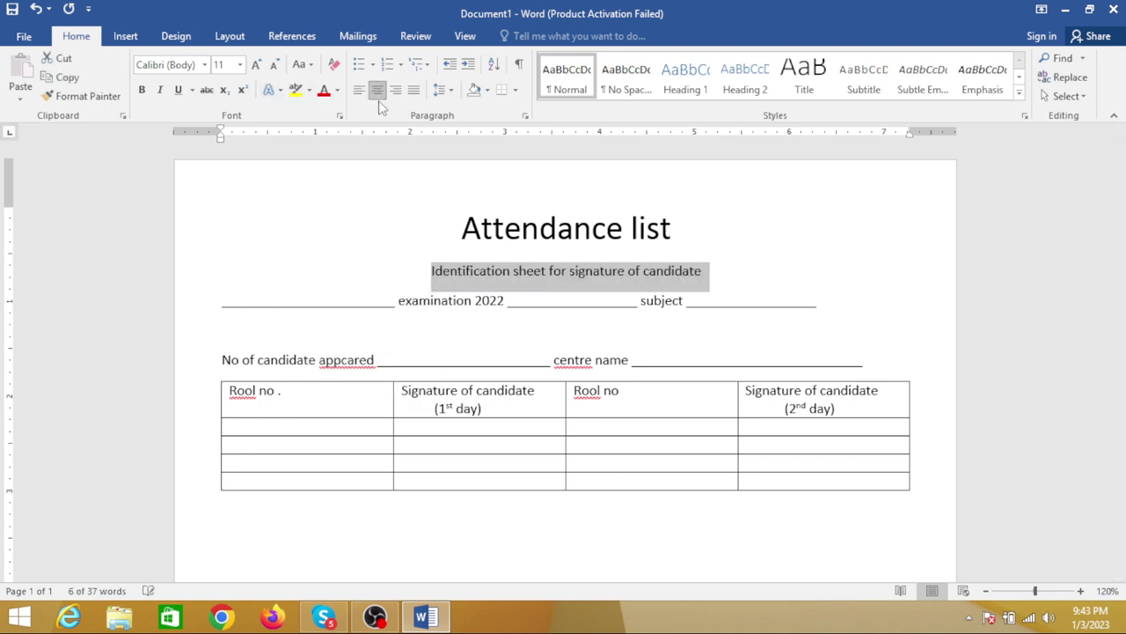
pyautogui.click(256, 64)
pyautogui.click(256, 65)
pyautogui.click(256, 64)
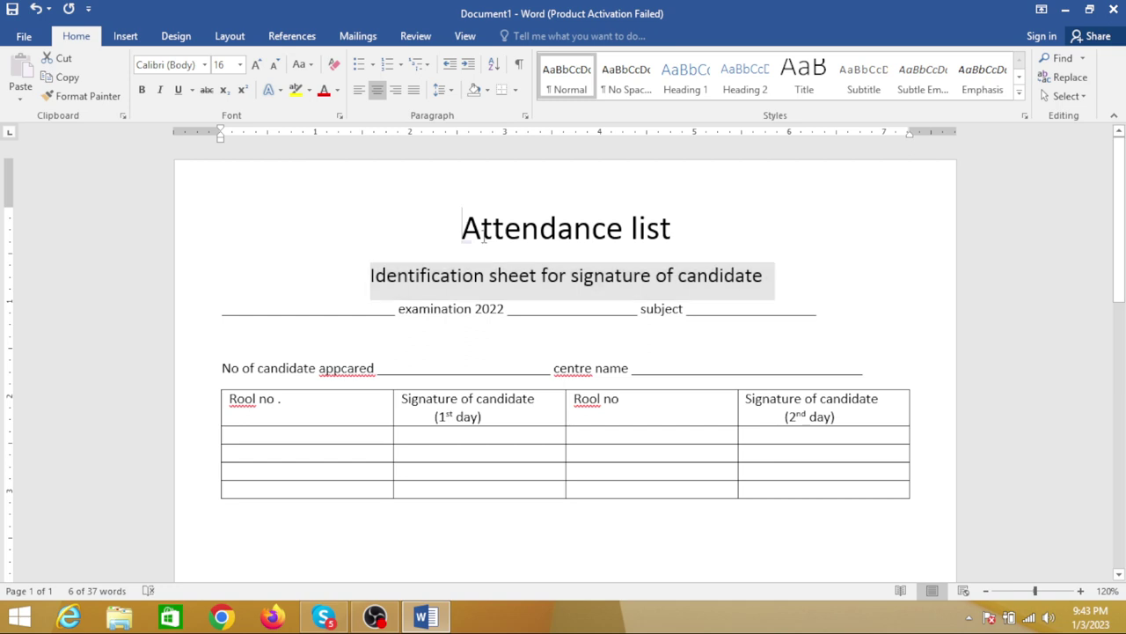
# Set the title font to Aharoni and grow it to 48 pt.
pyautogui.moveTo(459, 228); pyautogui.dragTo(718, 230)
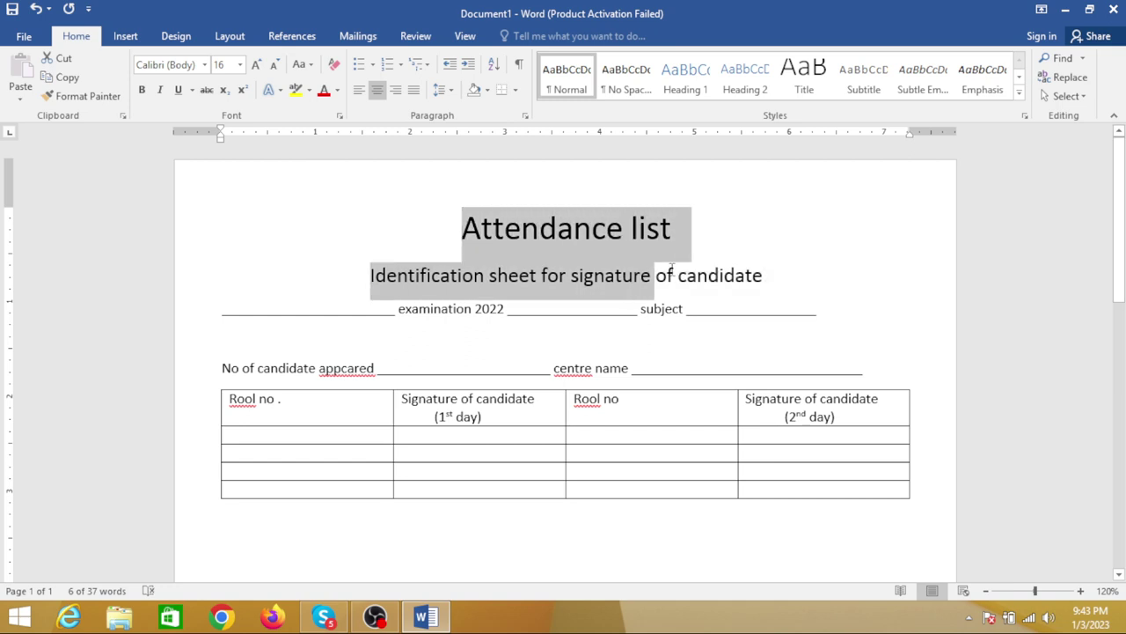
pyautogui.click(205, 64)
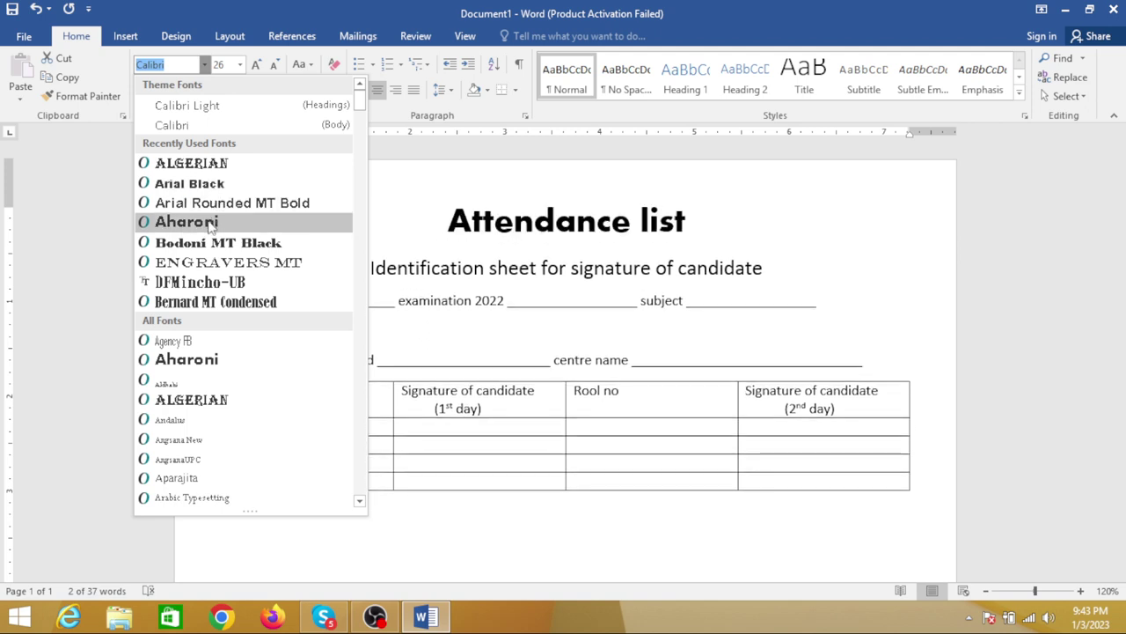
pyautogui.click(209, 224)
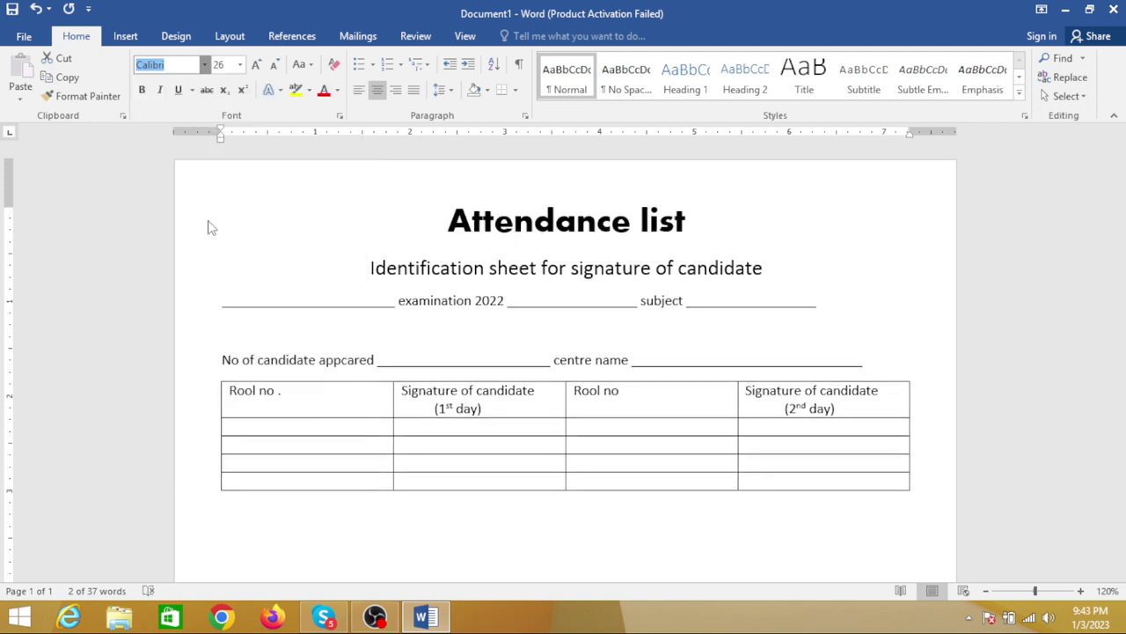
pyautogui.click(256, 67)
pyautogui.click(257, 66)
pyautogui.click(257, 67)
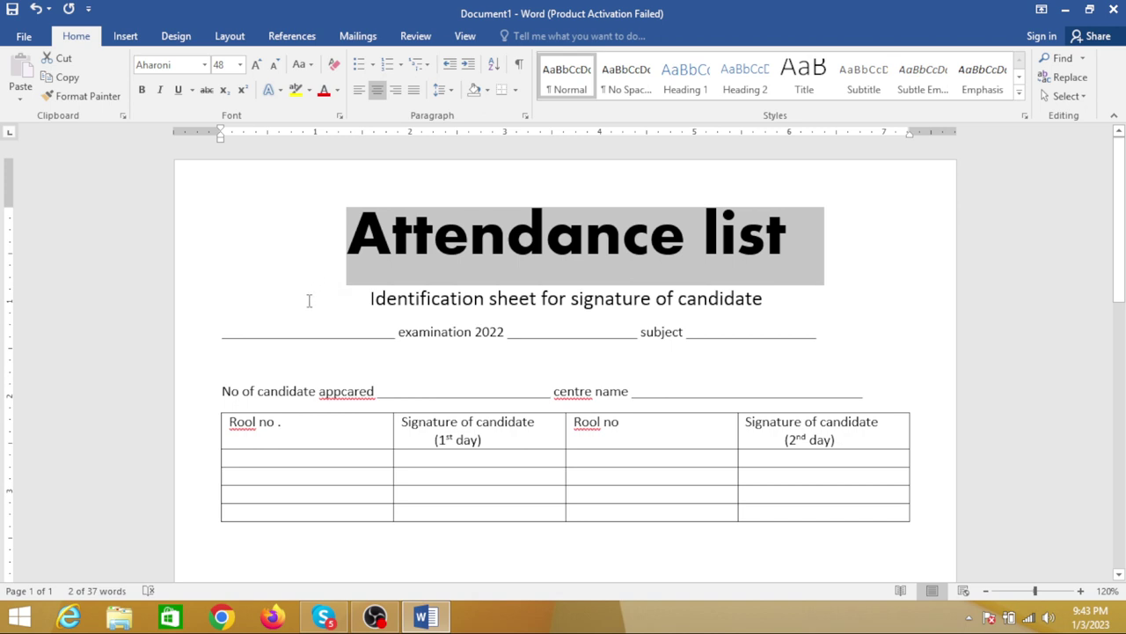
# Make the subtitle bold 20 pt Algerian.
pyautogui.moveTo(309, 301); pyautogui.dragTo(911, 296)
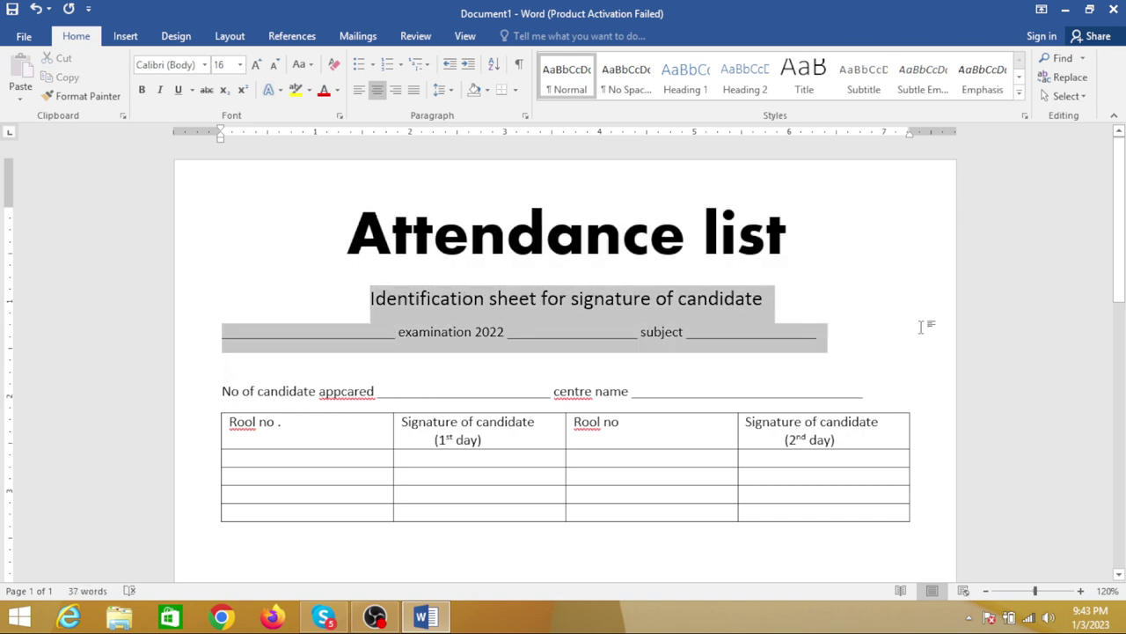
pyautogui.click(255, 67)
pyautogui.click(256, 67)
pyautogui.click(142, 89)
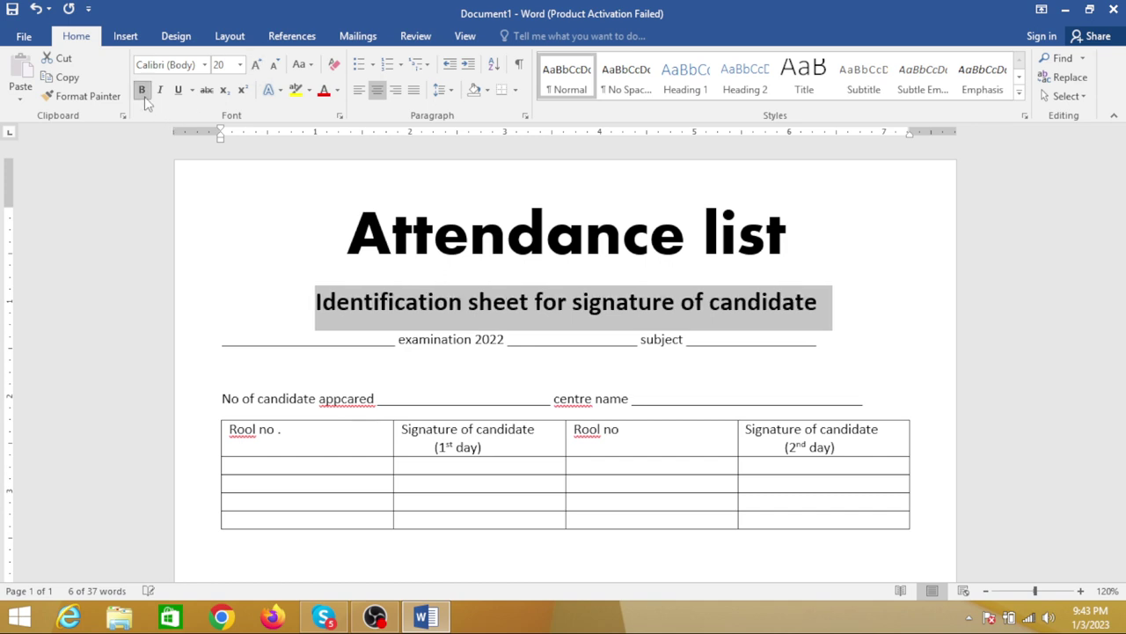
pyautogui.click(204, 65)
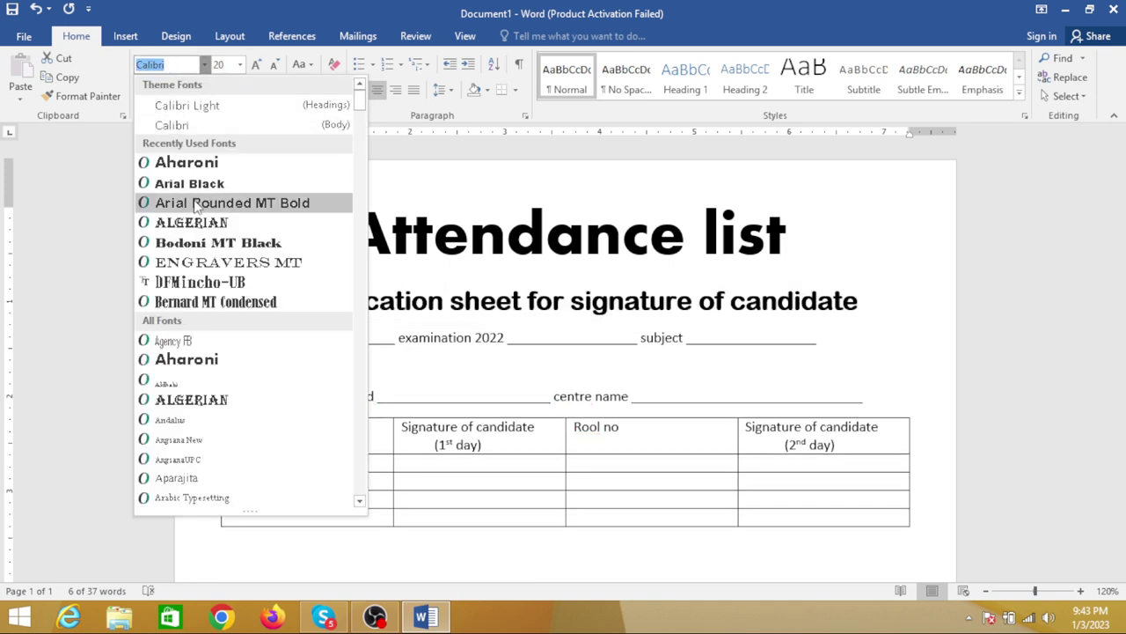
pyautogui.click(195, 227)
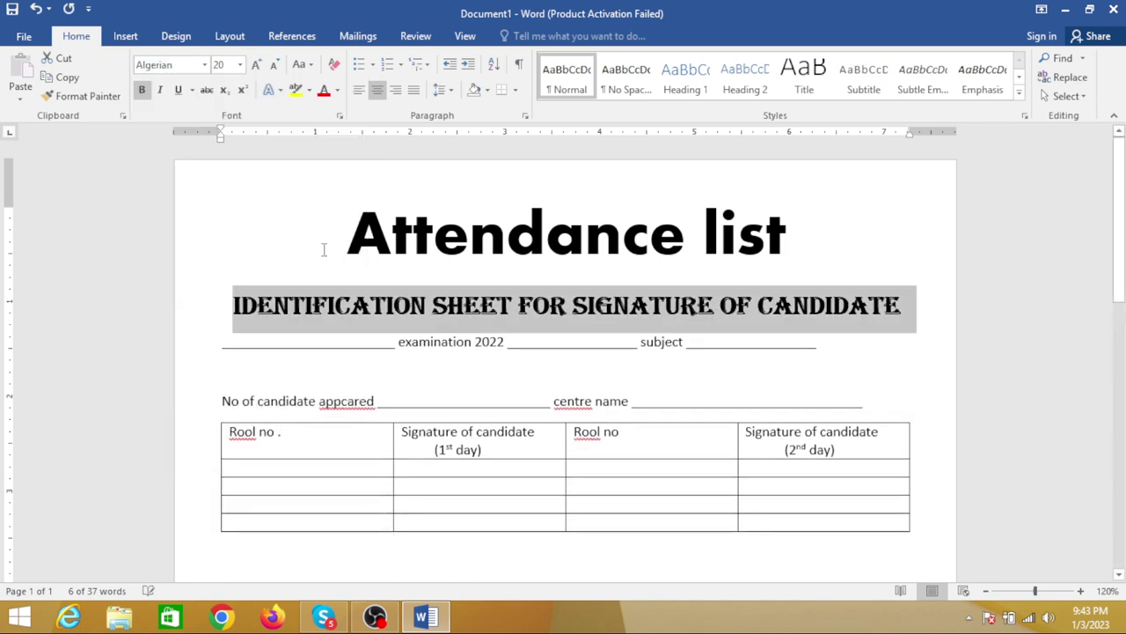
pyautogui.click(510, 259)
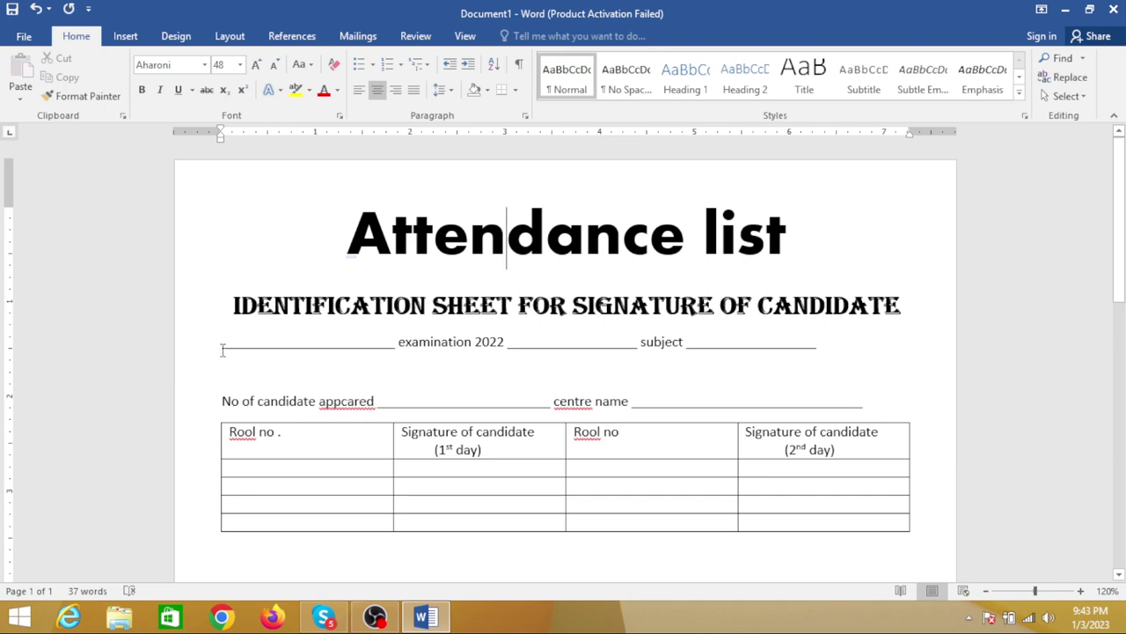
# Give the two header lines single 1.0 line spacing.
pyautogui.moveTo(224, 344)
pyautogui.mouseDown()
pyautogui.moveTo(882, 429)
pyautogui.moveTo(885, 406)
pyautogui.mouseUp()
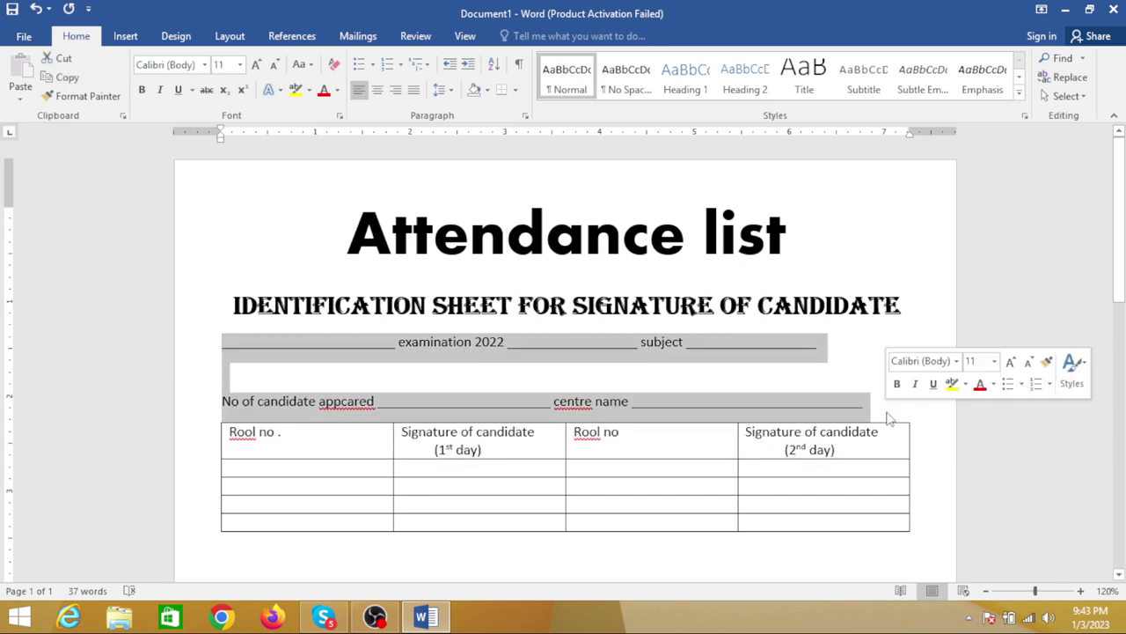
pyautogui.click(442, 90)
pyautogui.click(472, 114)
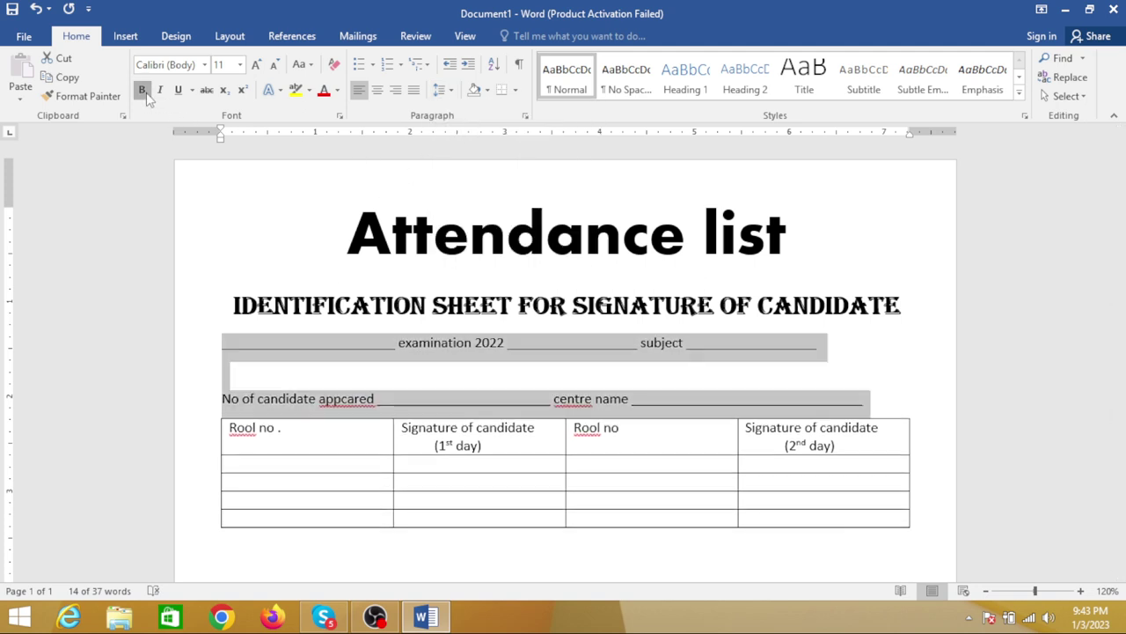
pyautogui.click(144, 91)
pyautogui.click(144, 91)
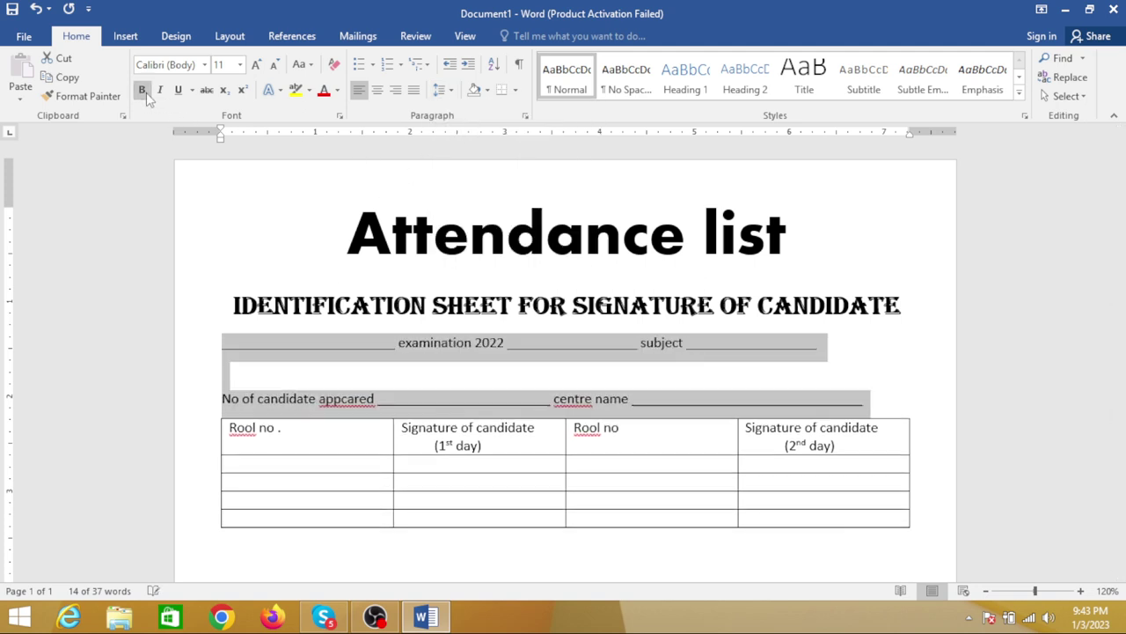
pyautogui.click(258, 65)
pyautogui.click(276, 66)
# Set the header lines' font to Calibri.
pyautogui.click(204, 65)
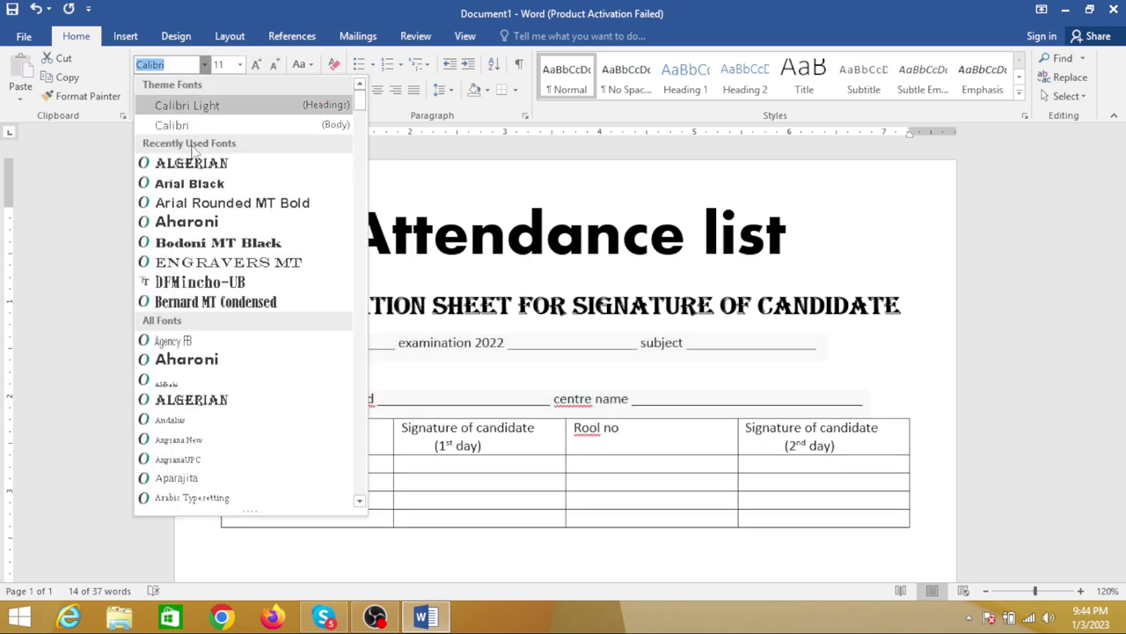
pyautogui.click(189, 221)
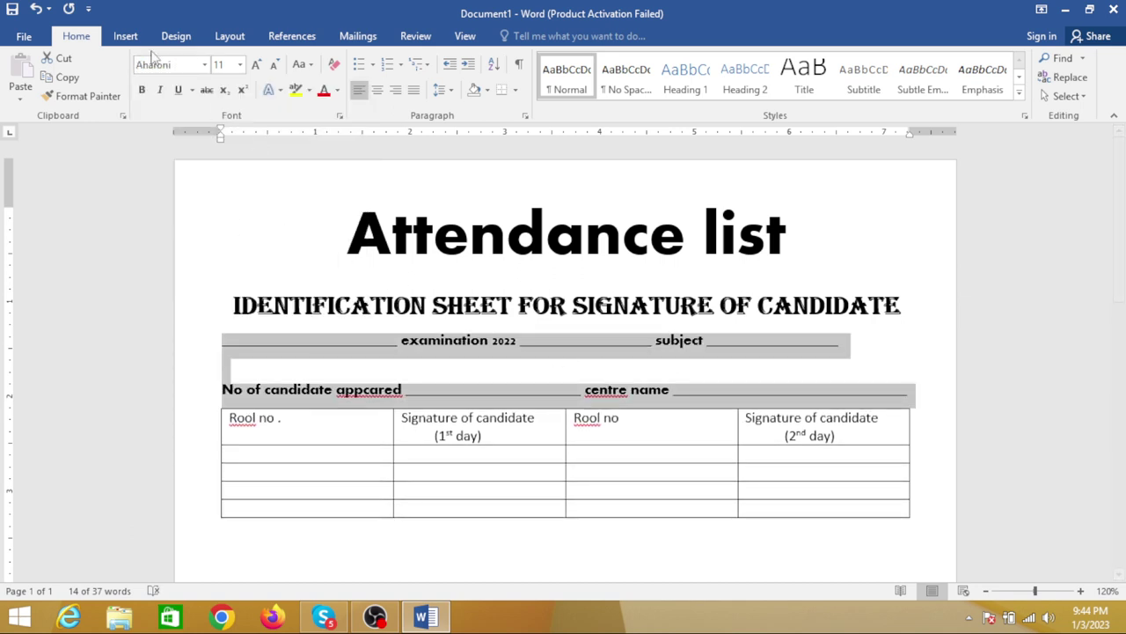
pyautogui.click(204, 64)
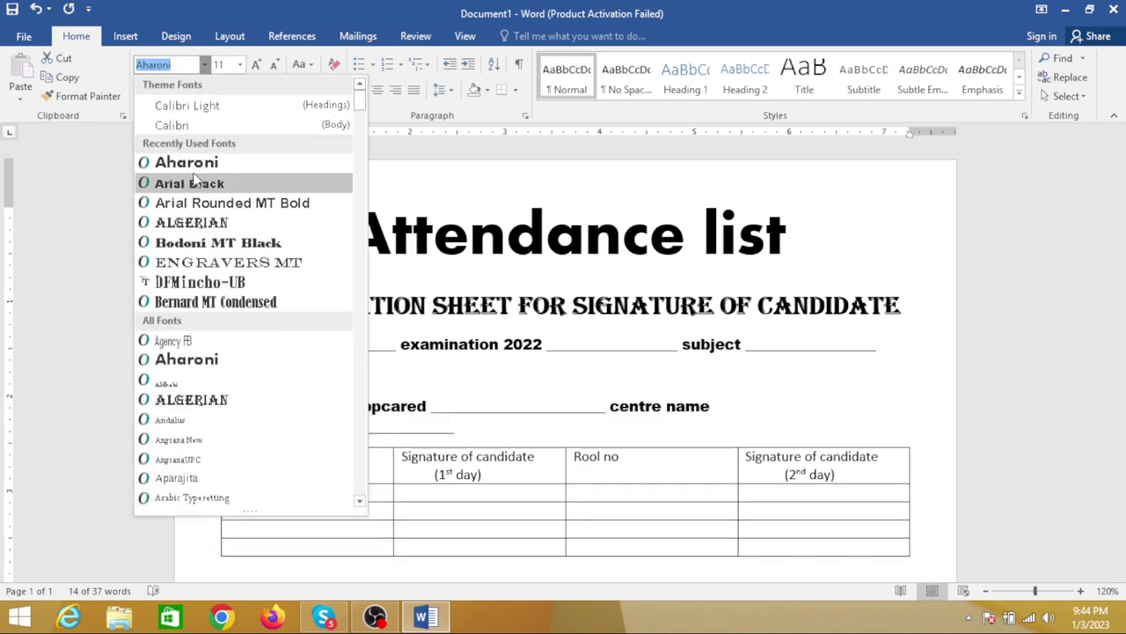
pyautogui.click(195, 129)
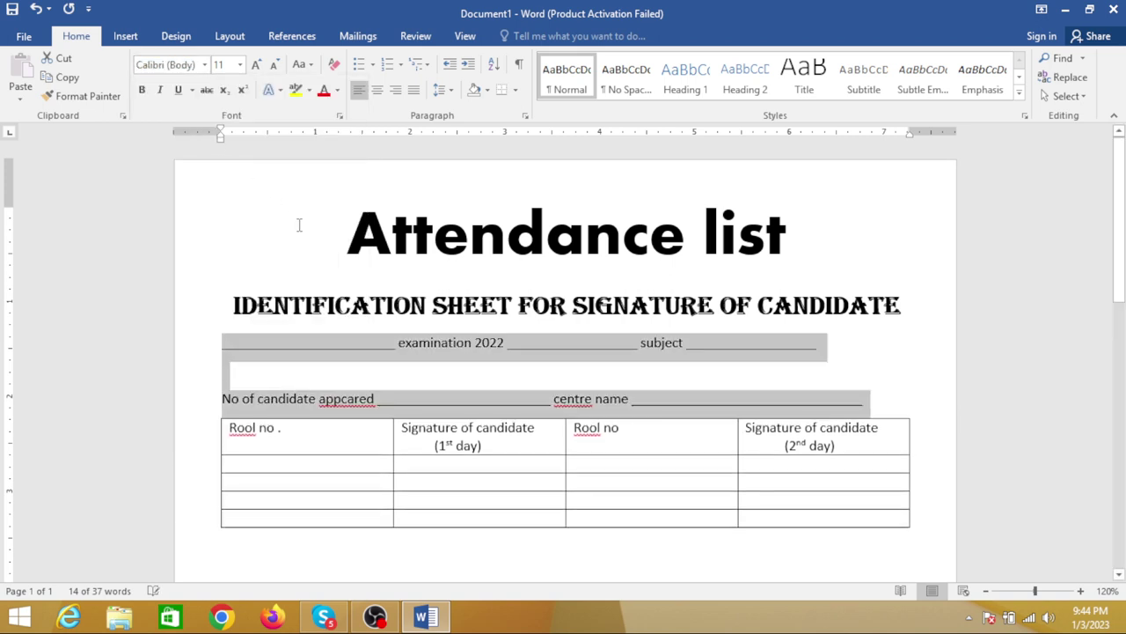
# Correct 'appcared' to 'appeared' using the spelling suggestions.
pyautogui.click(365, 347)
pyautogui.rightClick(352, 398)
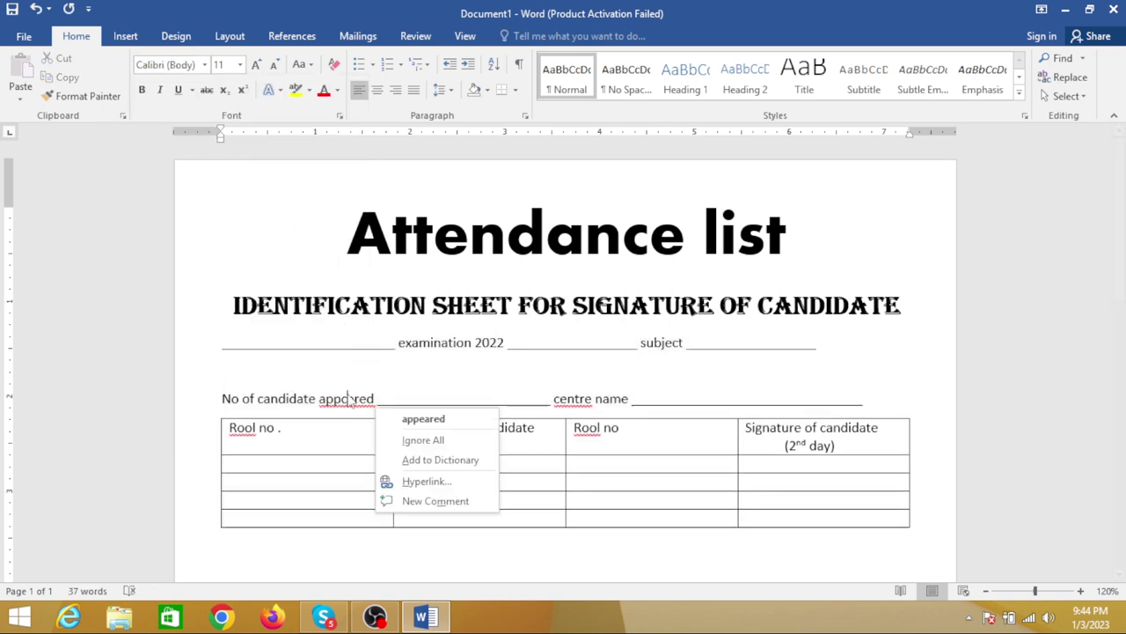
pyautogui.click(404, 419)
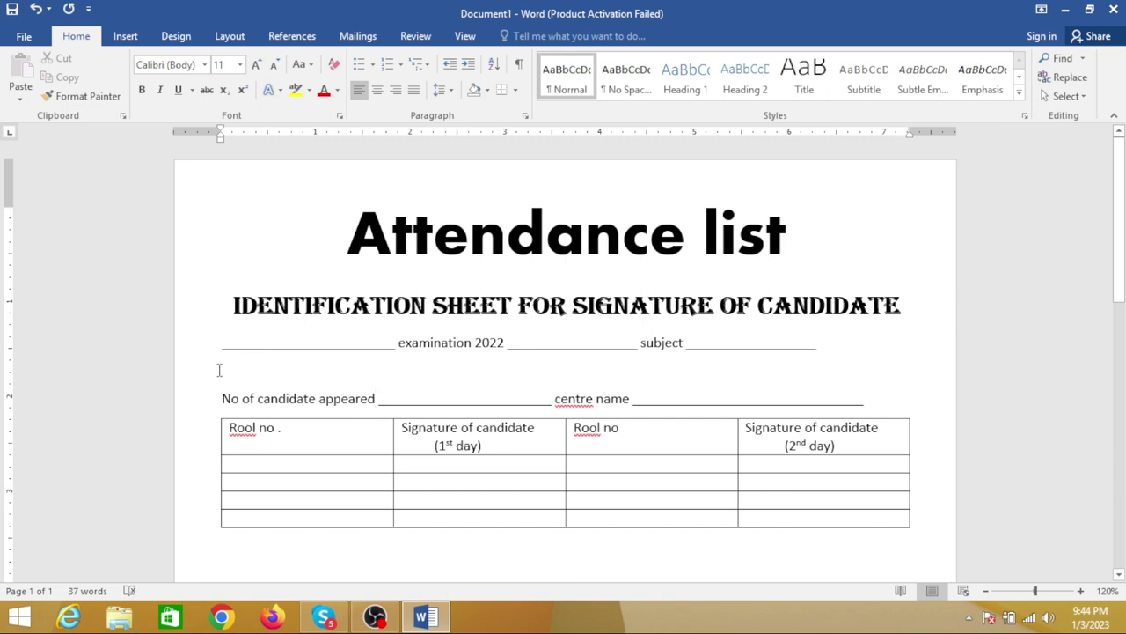
# Apply Capitalize Each Word to both header lines.
pyautogui.moveTo(227, 343); pyautogui.dragTo(846, 404)
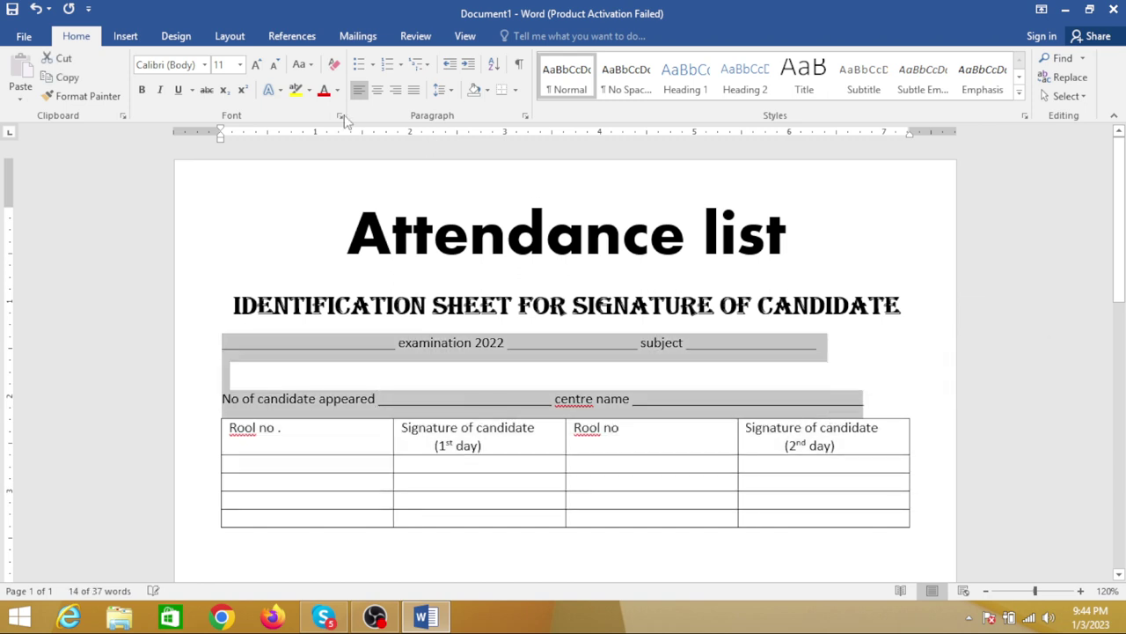
pyautogui.click(310, 66)
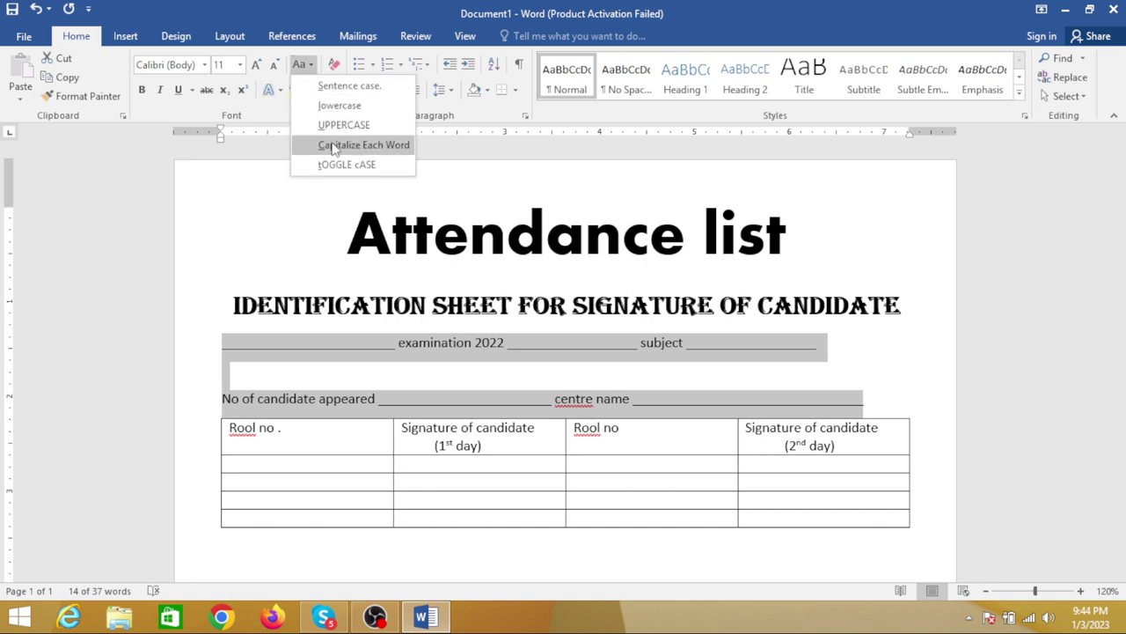
pyautogui.click(327, 145)
pyautogui.click(575, 372)
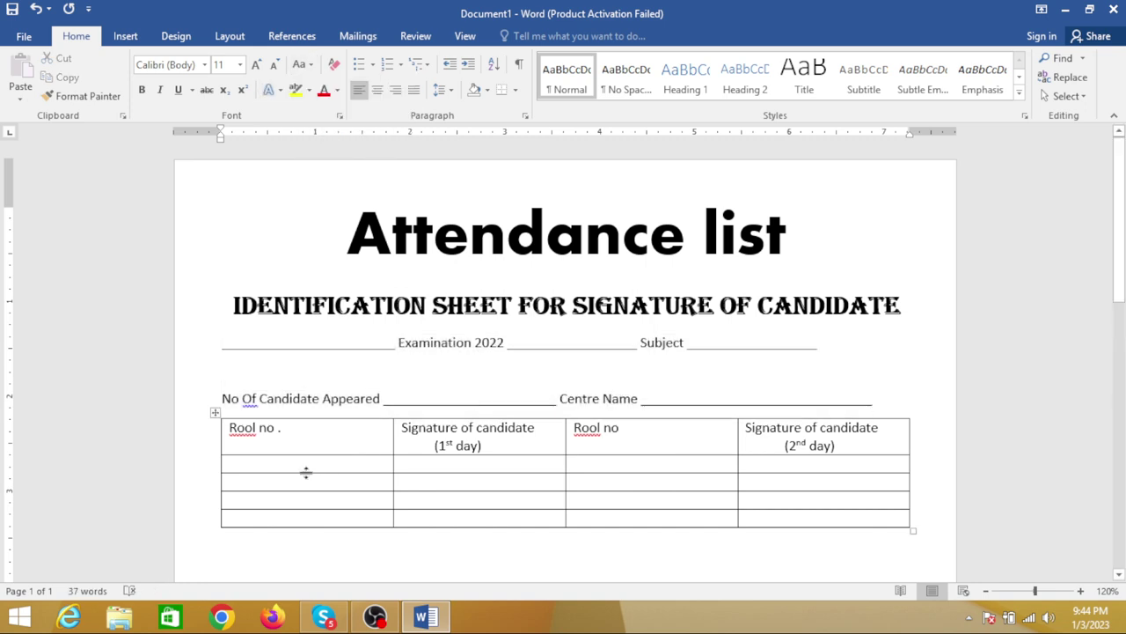
pyautogui.moveTo(234, 428); pyautogui.dragTo(792, 446)
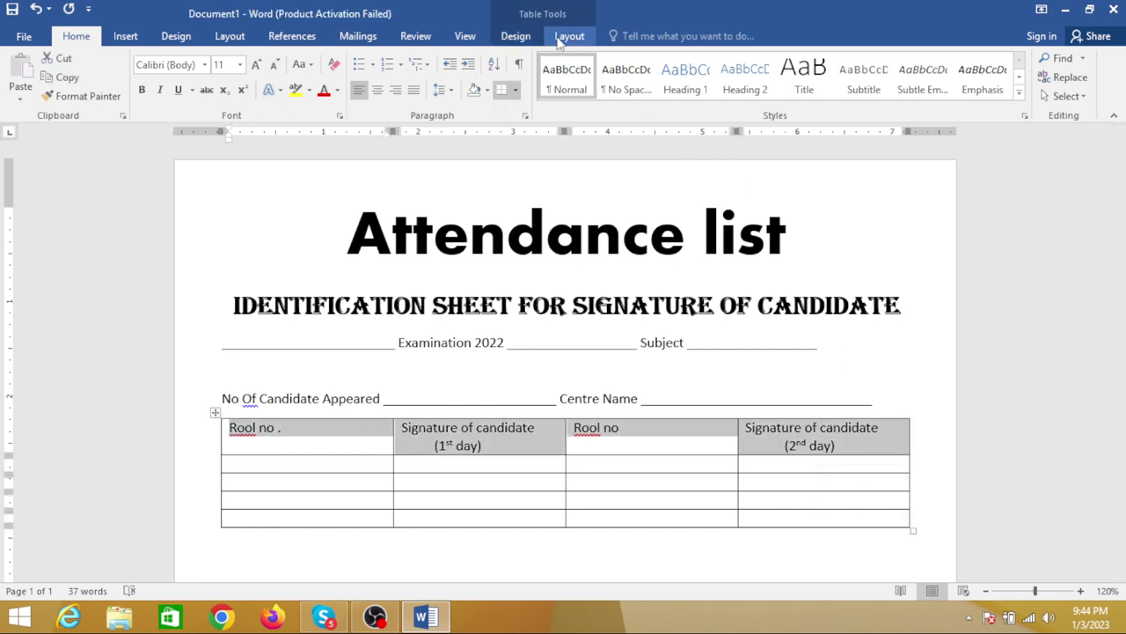
# Centre the table header row's text both ways and capitalize each word in it.
pyautogui.click(569, 35)
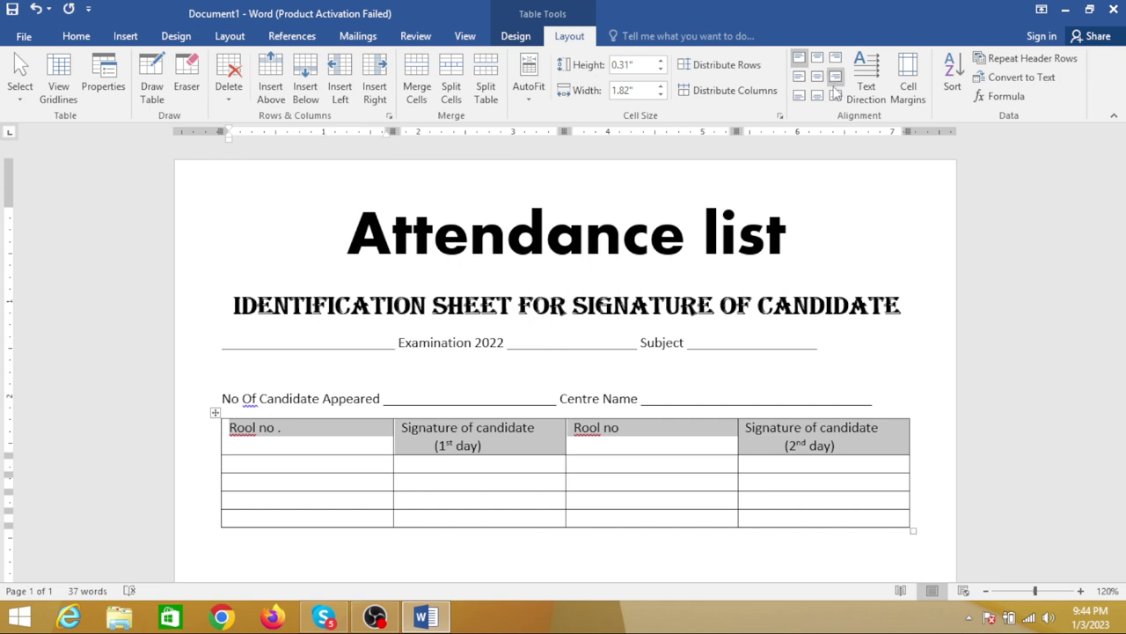
pyautogui.click(817, 77)
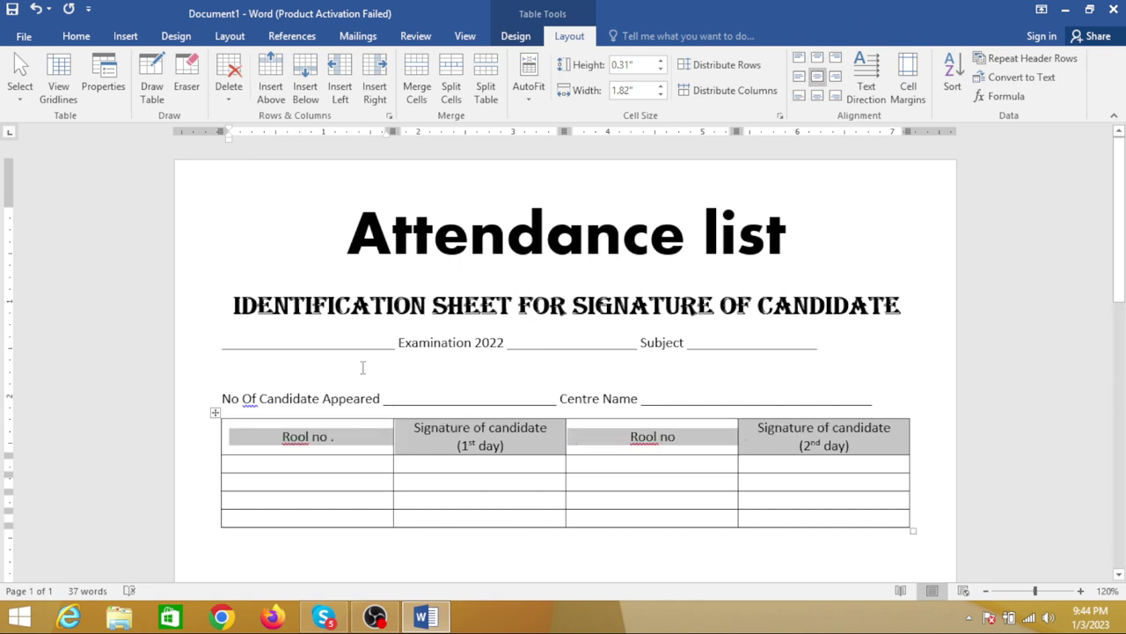
pyautogui.click(65, 40)
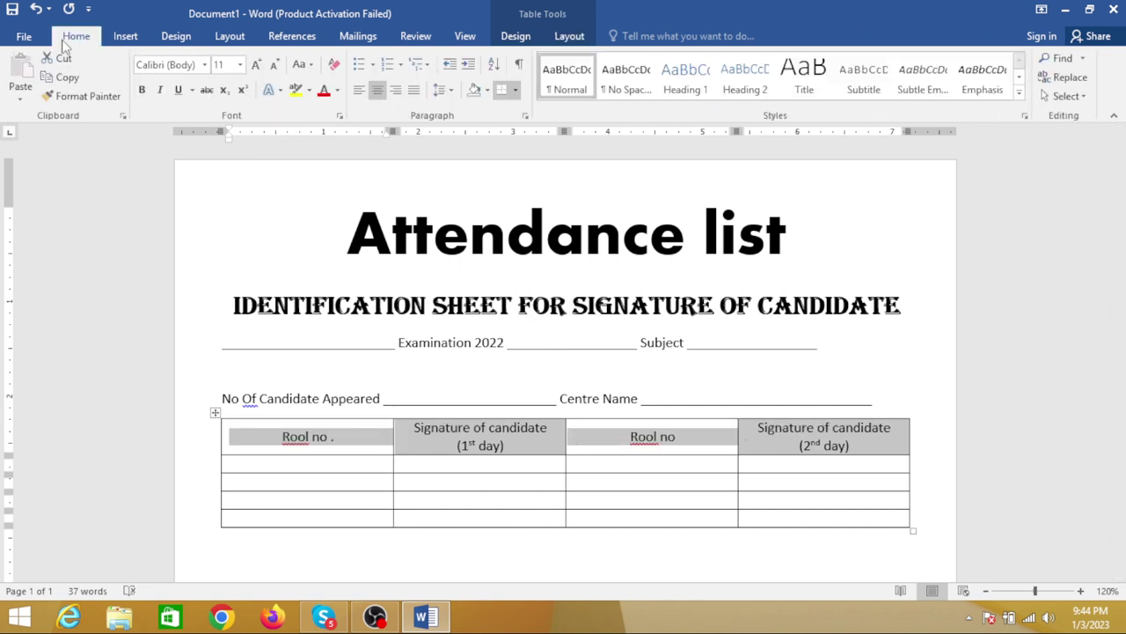
pyautogui.click(300, 64)
pyautogui.click(334, 147)
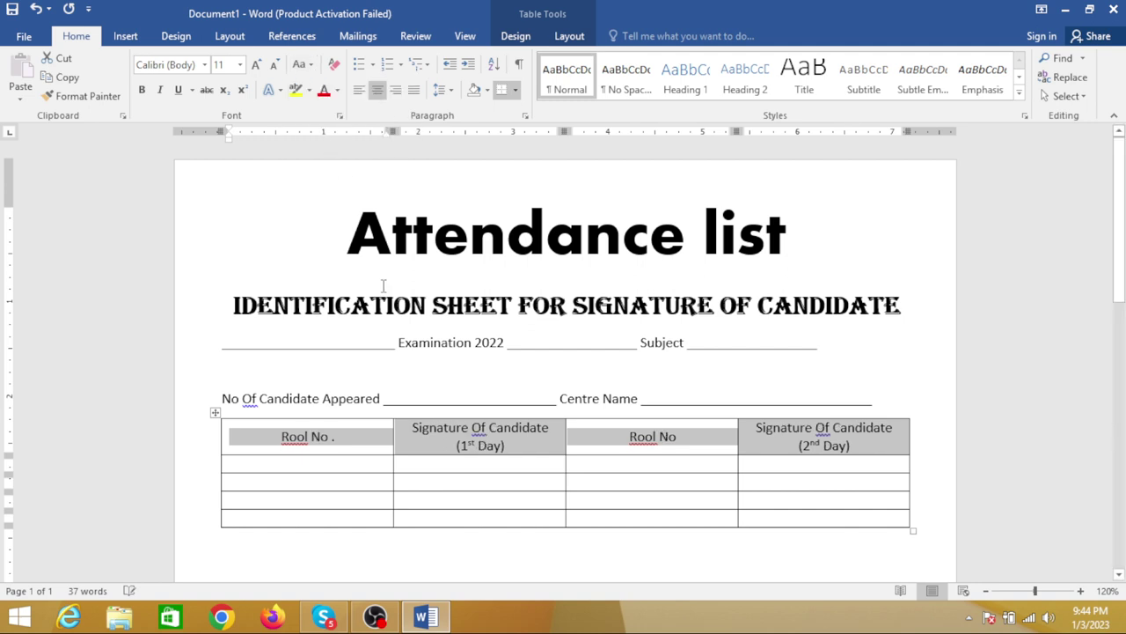
# Ignore all occurrences of 'Rool' as a spelling error throughout the document.
pyautogui.click(281, 437)
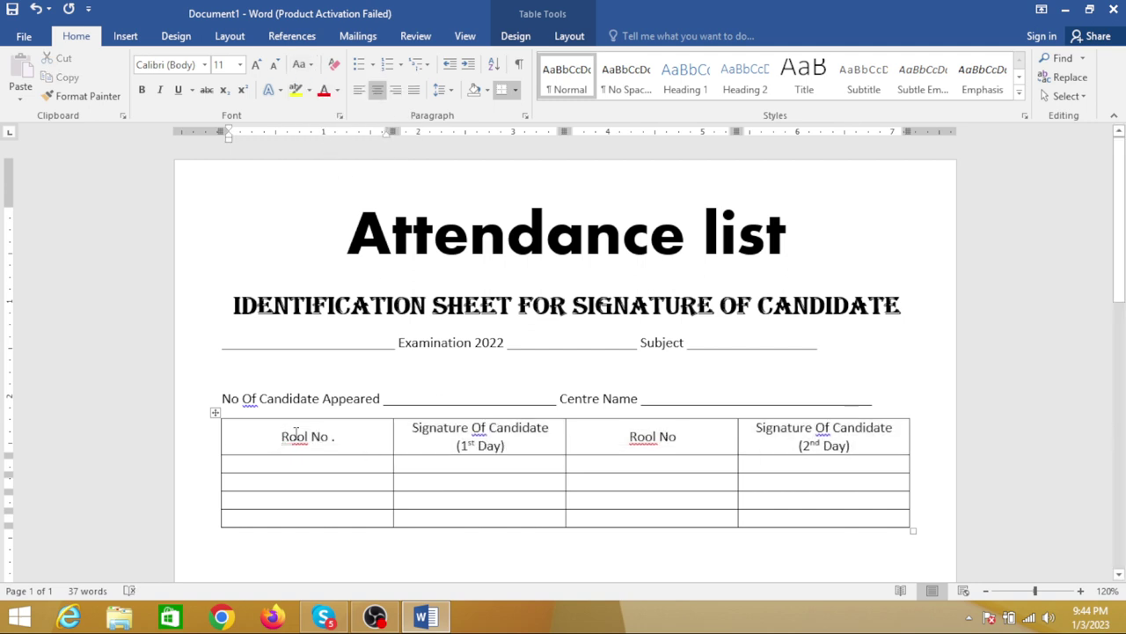
pyautogui.rightClick(297, 436)
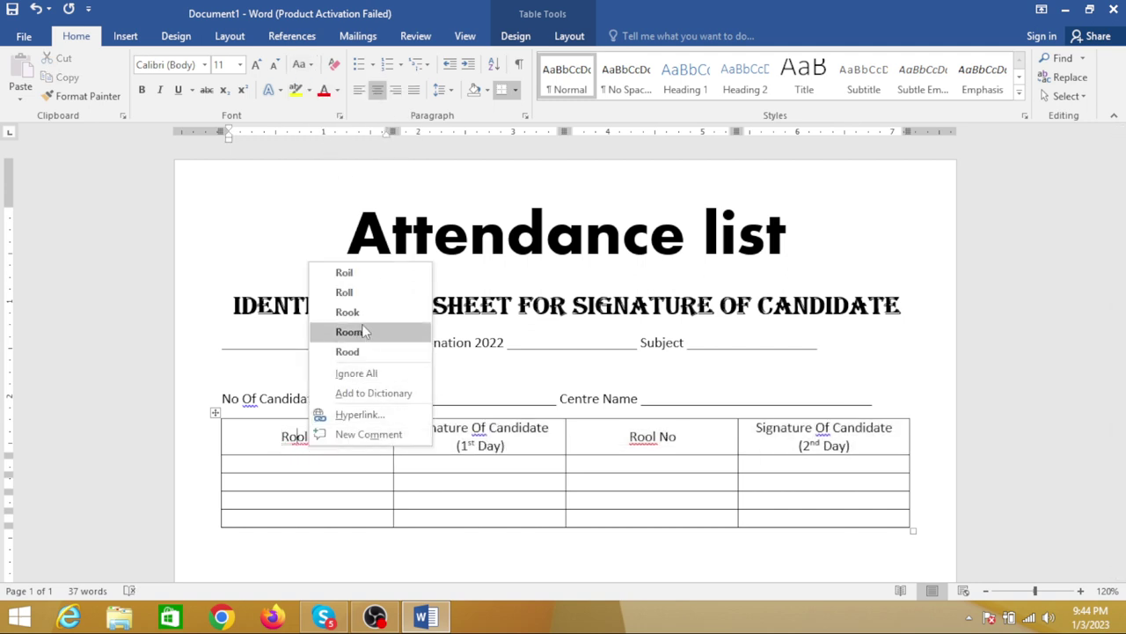
pyautogui.click(366, 373)
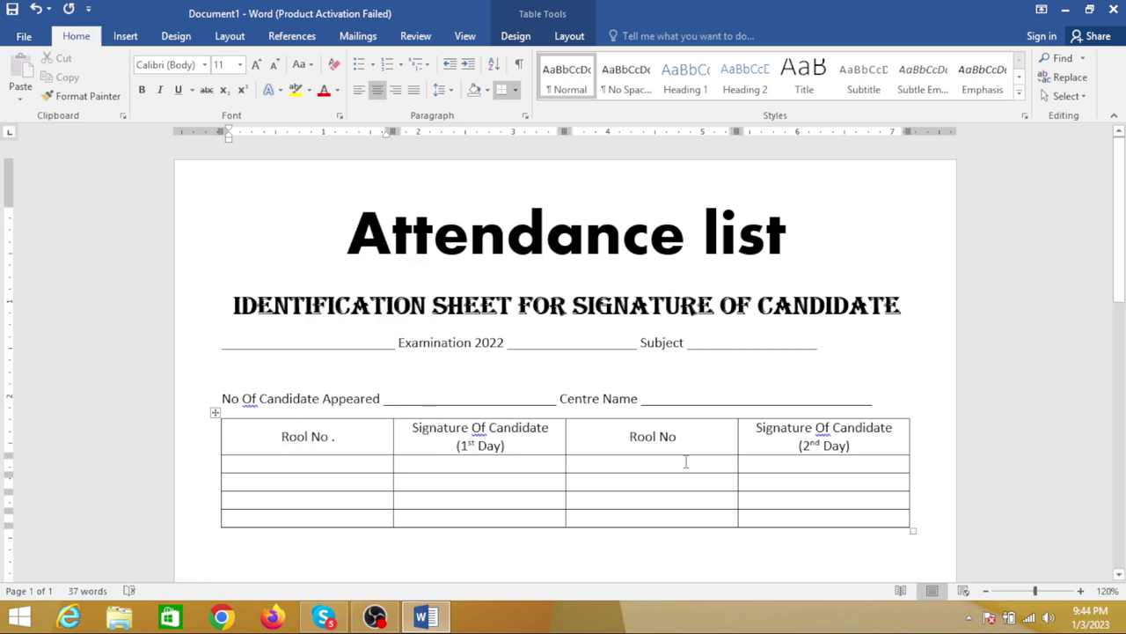
# Add several empty rows to the end of the 4-column signature table from its last cell.
pyautogui.scroll(-1, 332, 448)
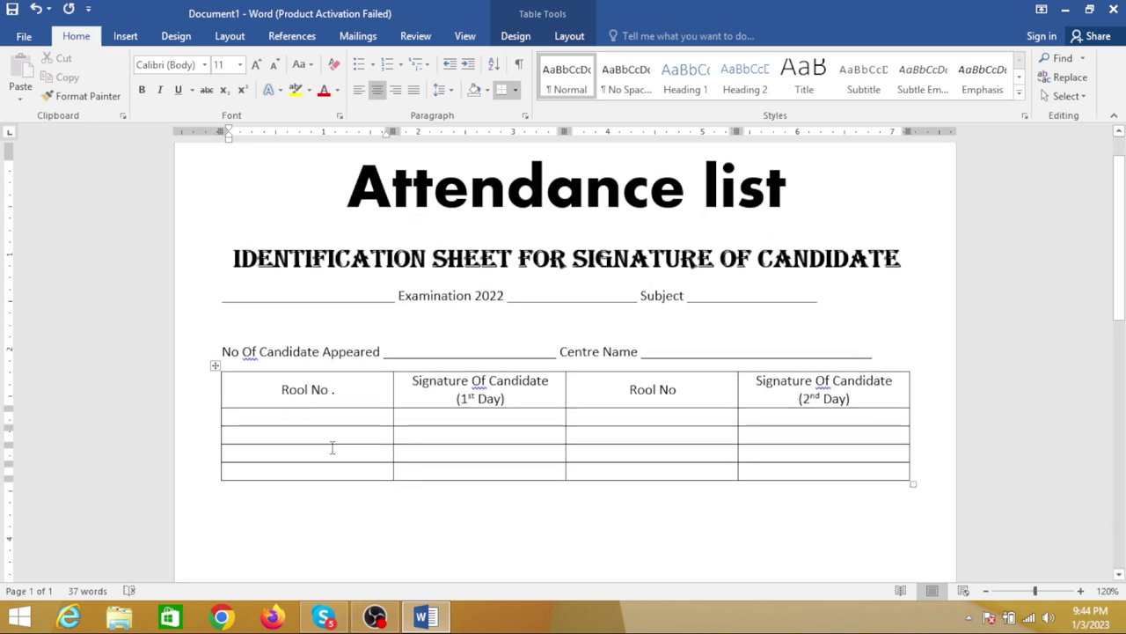
pyautogui.click(807, 471)
pyautogui.press('Tab')
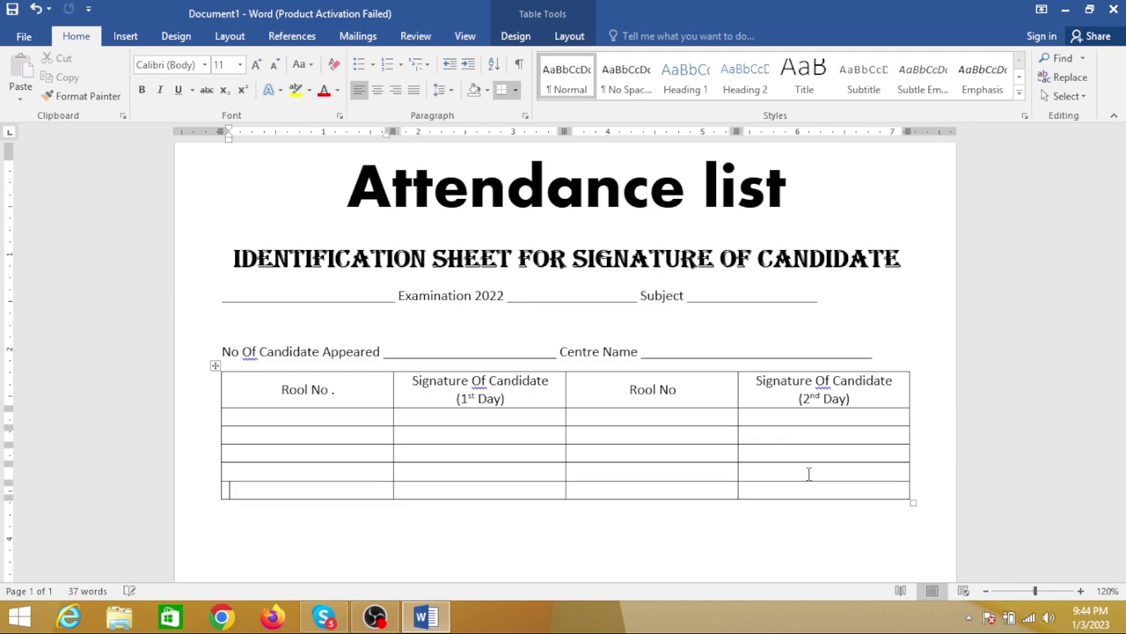
pyautogui.press('Tab')
pyautogui.press('Tab')
pyautogui.press('Tab')
pyautogui.press('Tab')
pyautogui.press('Tab')
pyautogui.press('Tab')
pyautogui.press('Tab')
pyautogui.press('Tab')
pyautogui.press('Tab')
pyautogui.press('Tab')
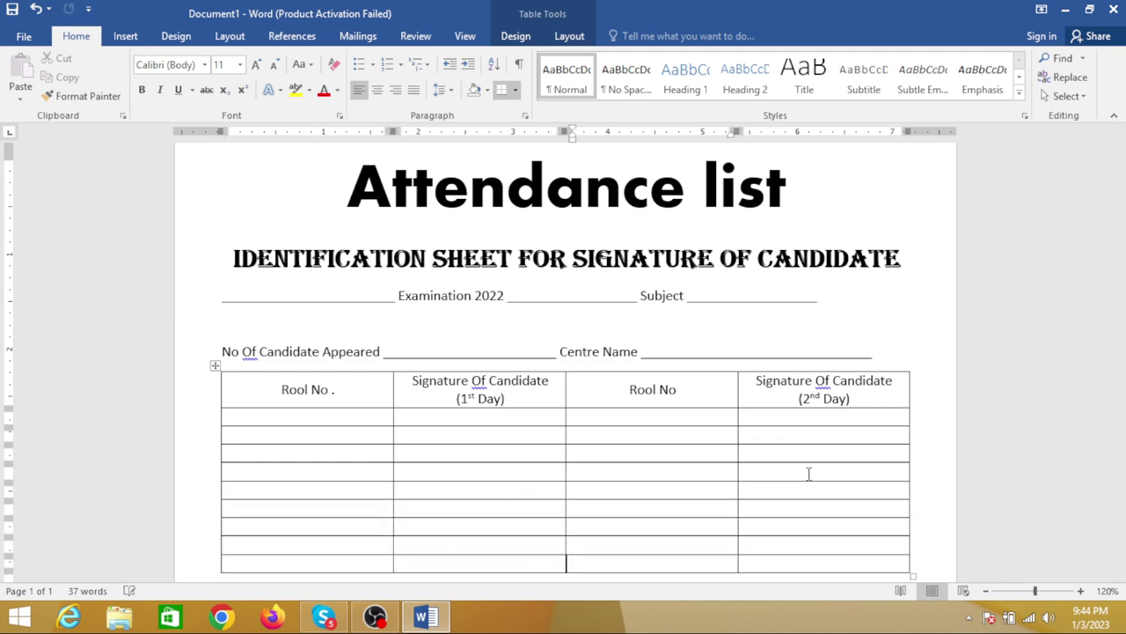
pyautogui.press('Tab')
pyautogui.press('Tab')
pyautogui.press('Tab')
pyautogui.press('Tab')
pyautogui.press('Tab')
pyautogui.press('Tab')
pyautogui.press('Tab')
pyautogui.press('Tab')
pyautogui.press('Tab')
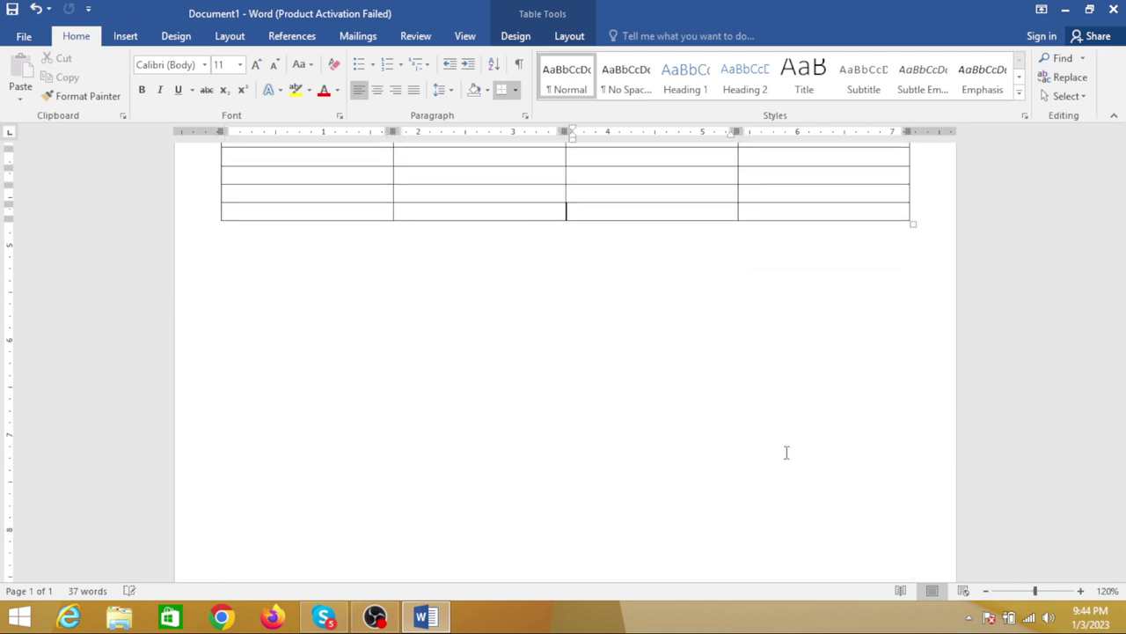
pyautogui.press('Tab')
pyautogui.press('Tab')
pyautogui.press('Tab')
pyautogui.press('Tab')
pyautogui.press('Tab')
pyautogui.press('Tab')
pyautogui.press('Tab')
pyautogui.press('Tab')
pyautogui.press('Tab')
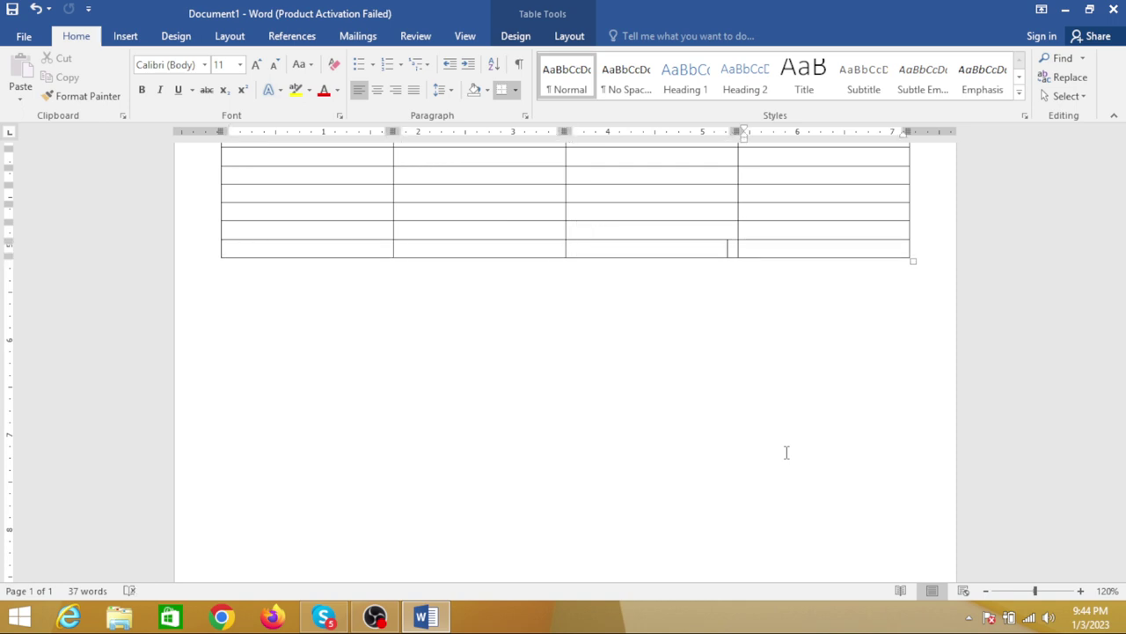
pyautogui.press('Tab')
pyautogui.press('Tab')
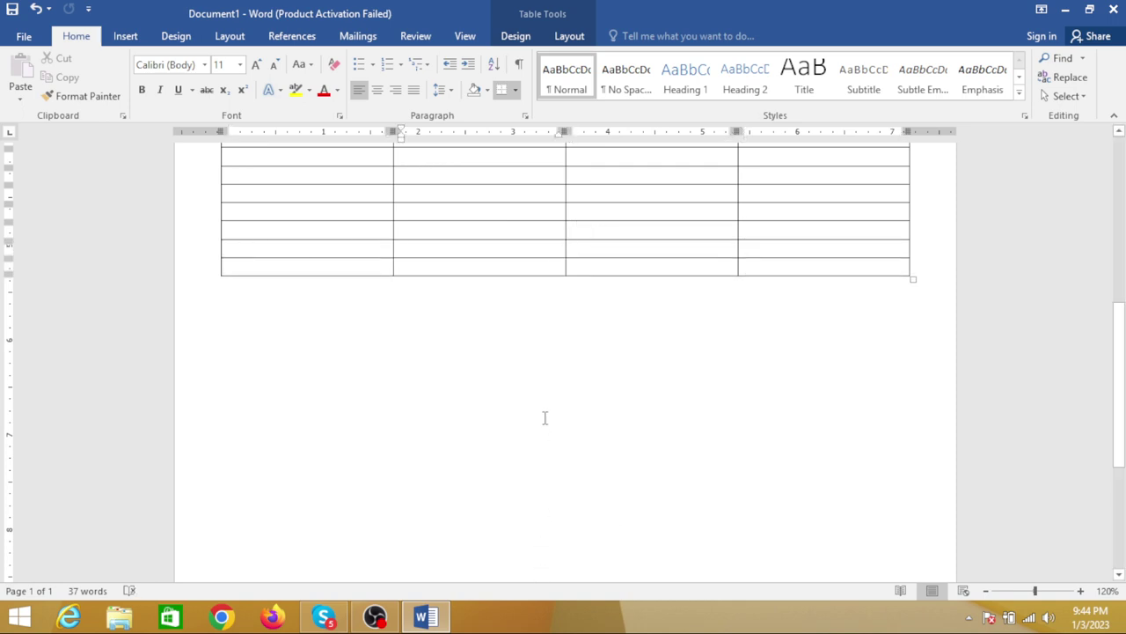
pyautogui.scroll(5, 515, 421)
pyautogui.scroll(3, 515, 420)
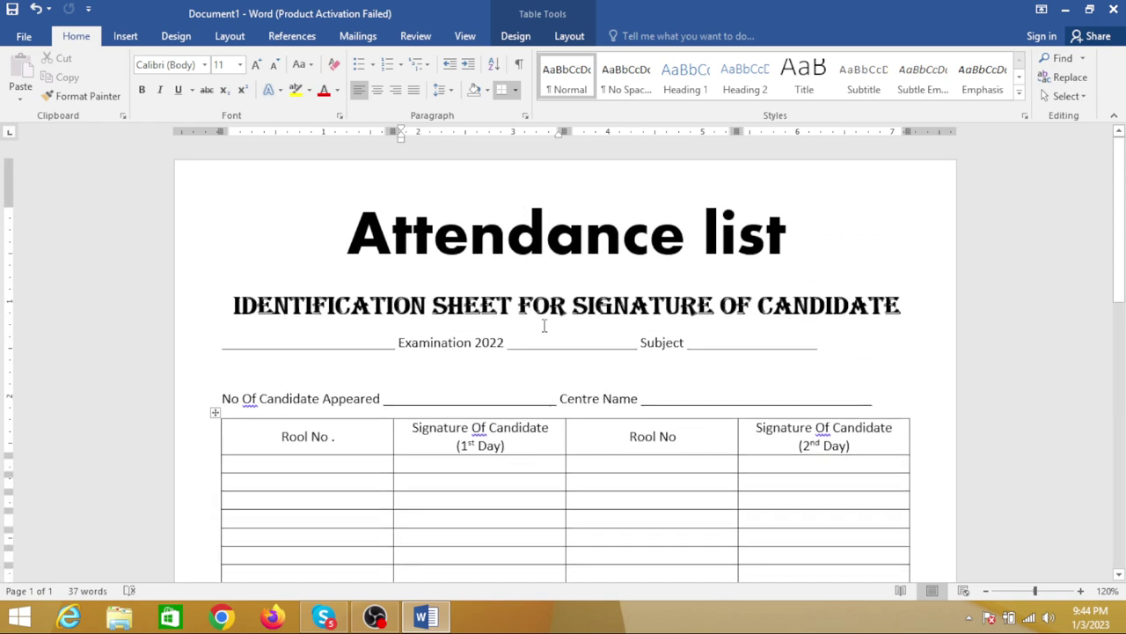
pyautogui.scroll(-1, 591, 320)
pyautogui.keyDown('ctrl'); pyautogui.scroll(-2, 589, 323); pyautogui.keyUp('ctrl')
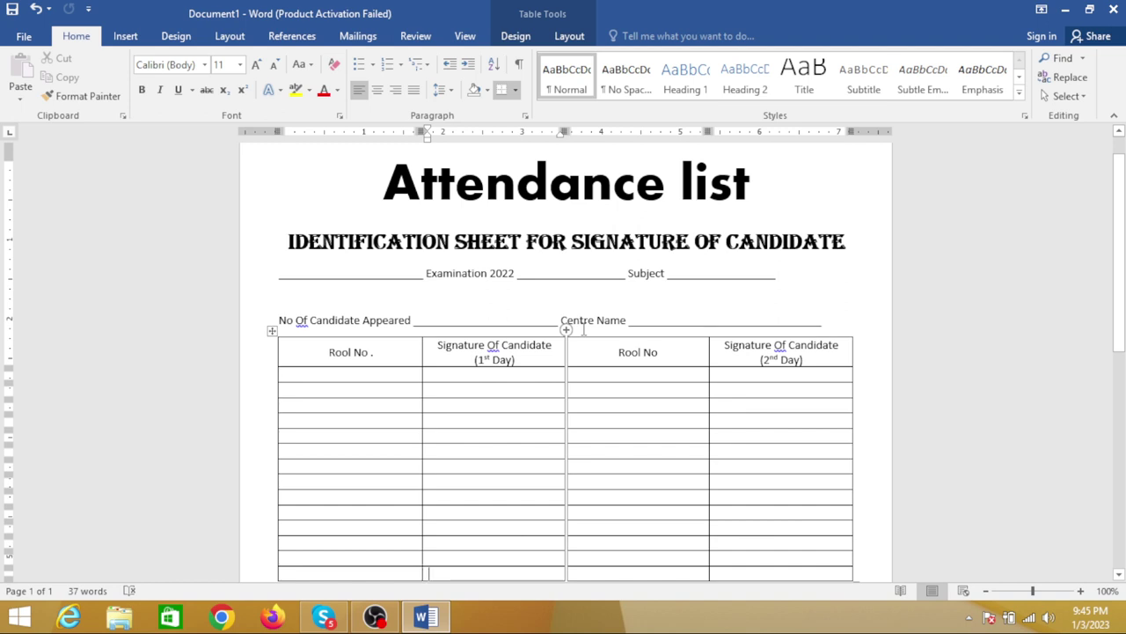
pyautogui.scroll(-1, 583, 329)
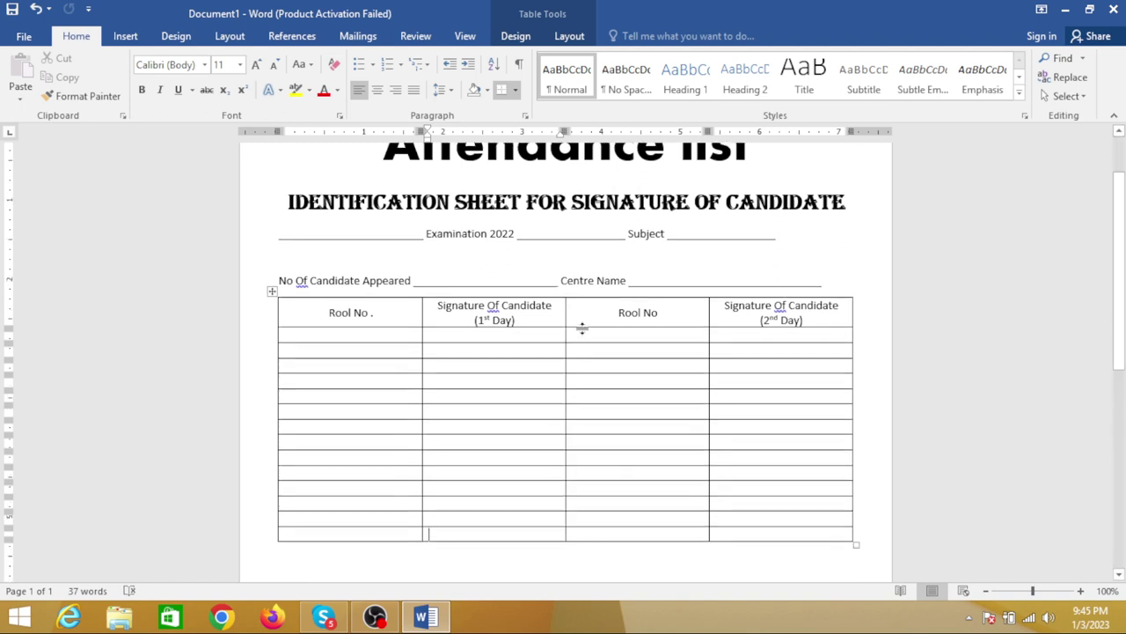
pyautogui.scroll(1, 583, 329)
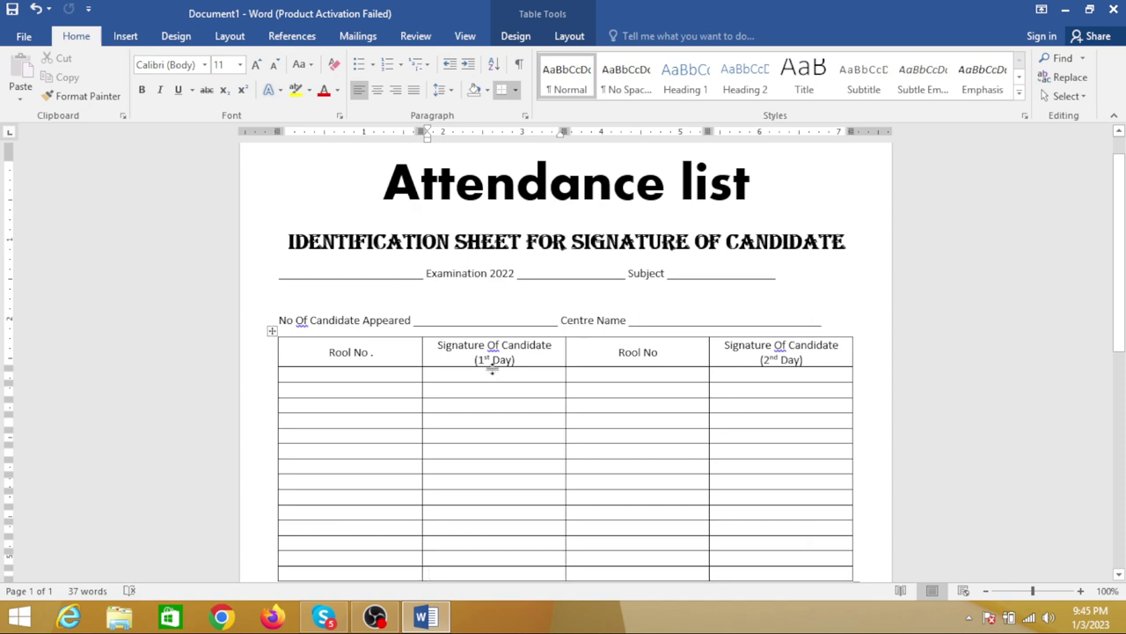
pyautogui.scroll(1, 492, 370)
pyautogui.scroll(1, 491, 370)
pyautogui.scroll(1, 493, 367)
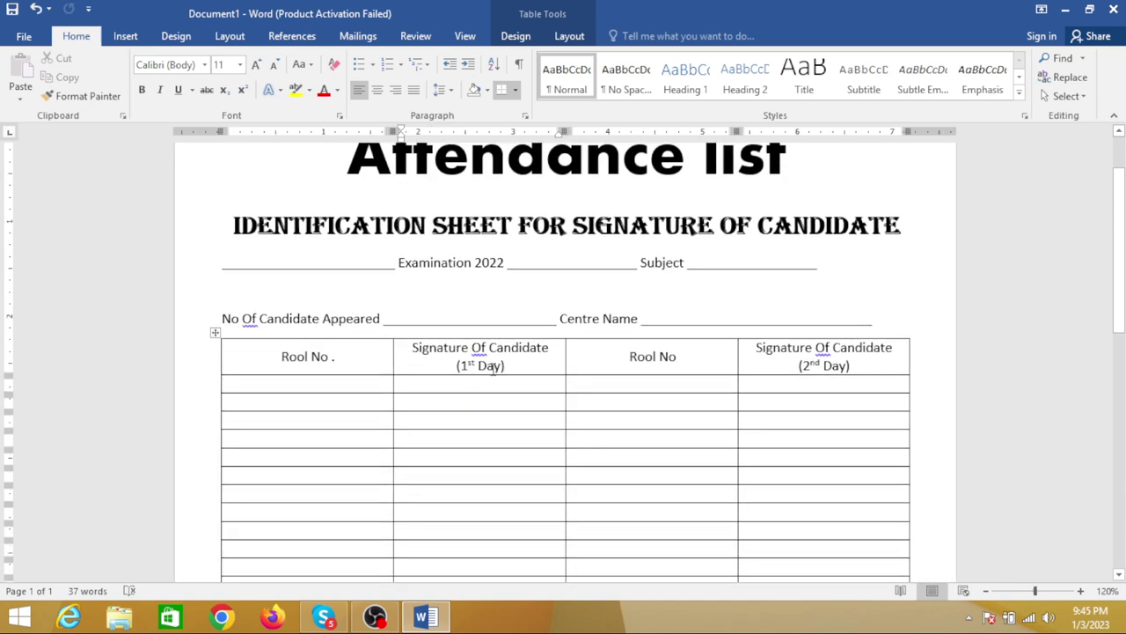
pyautogui.scroll(1, 493, 368)
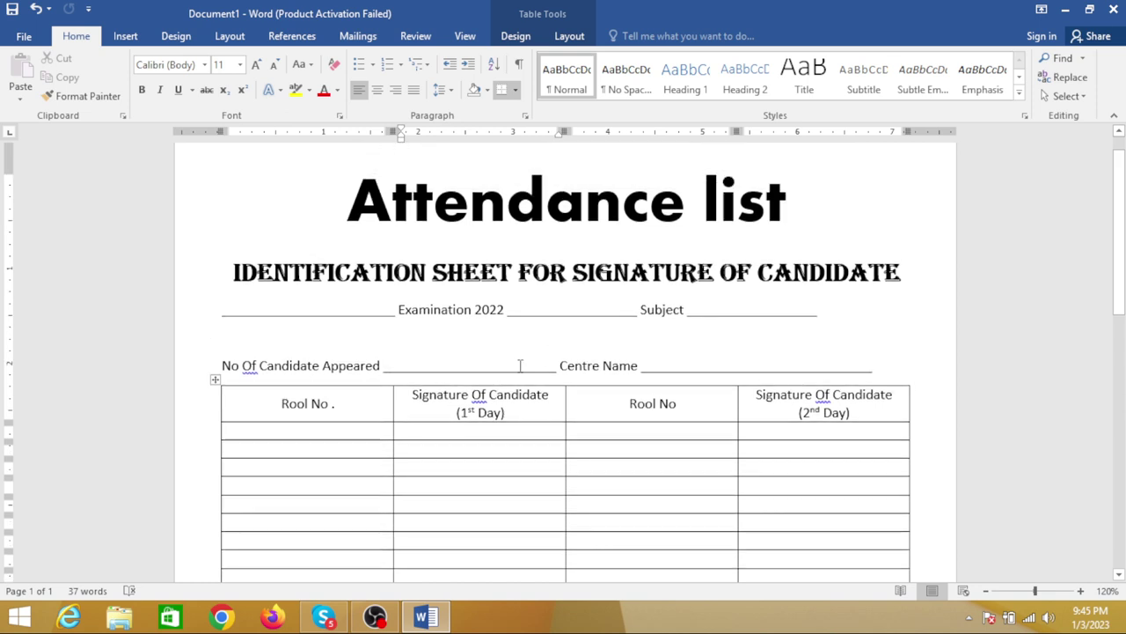
pyautogui.scroll(-1, 520, 365)
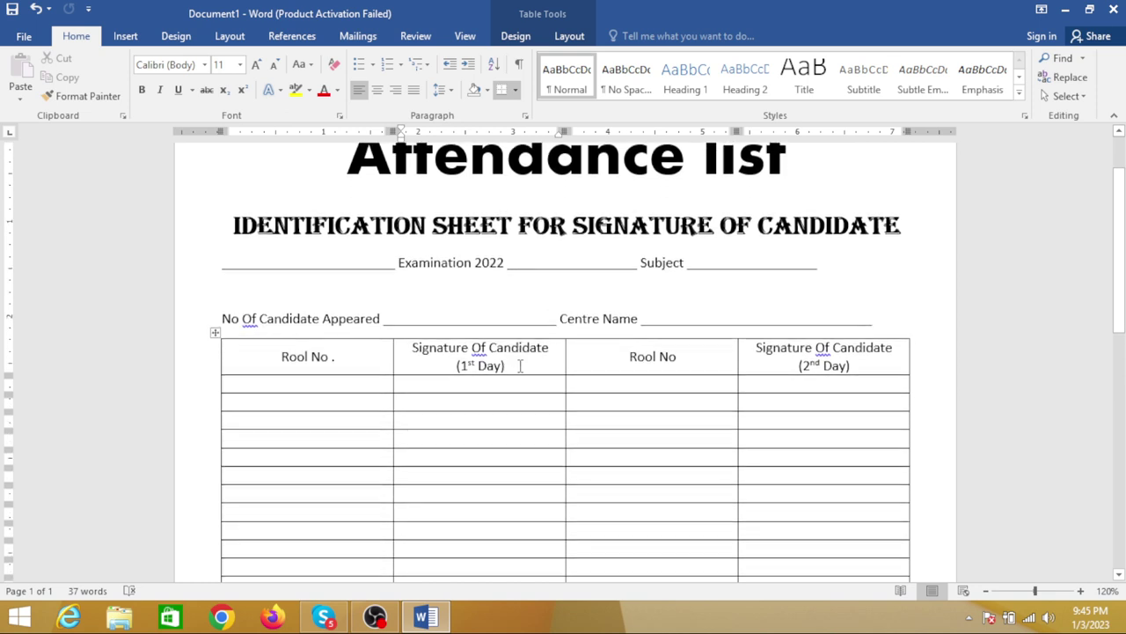
pyautogui.keyDown('ctrl'); pyautogui.scroll(-1, 520, 365); pyautogui.keyUp('ctrl')
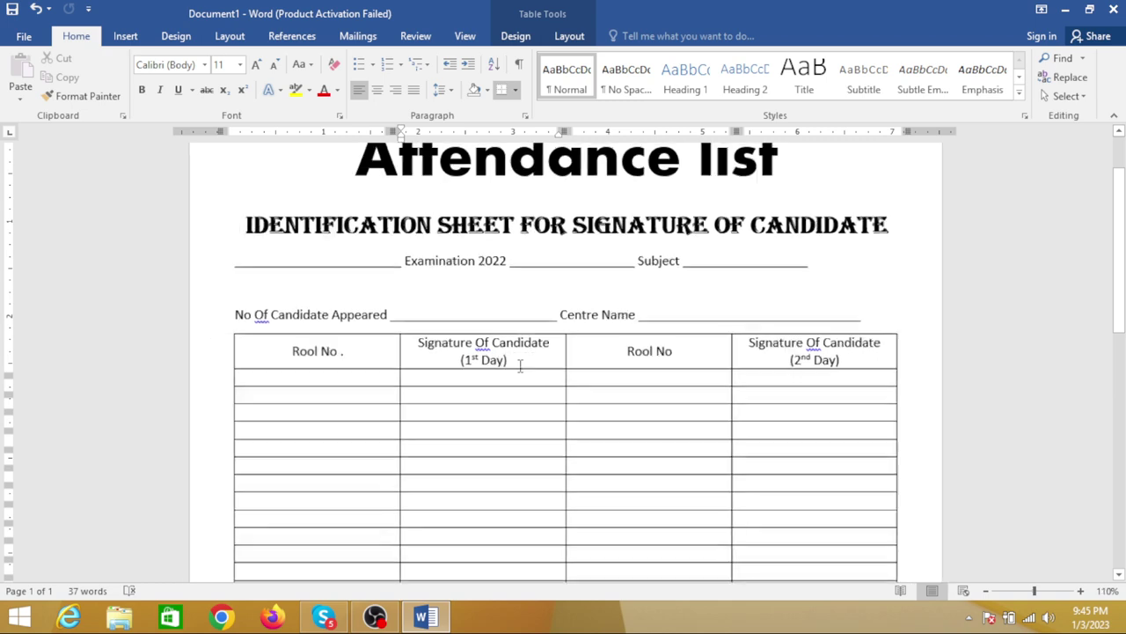
pyautogui.scroll(1, 523, 367)
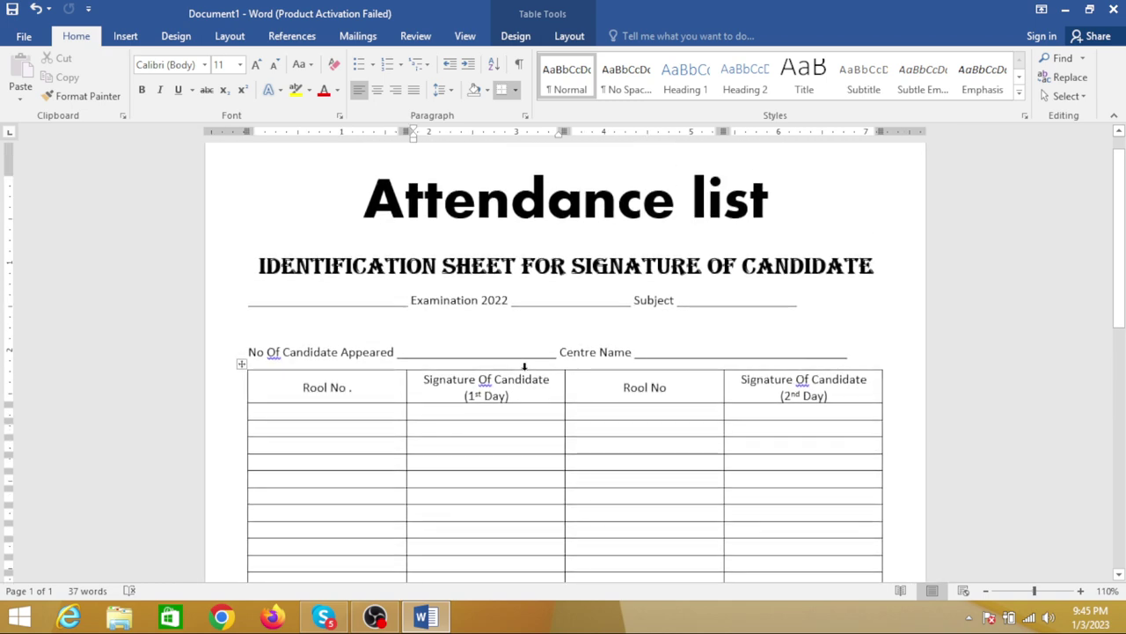